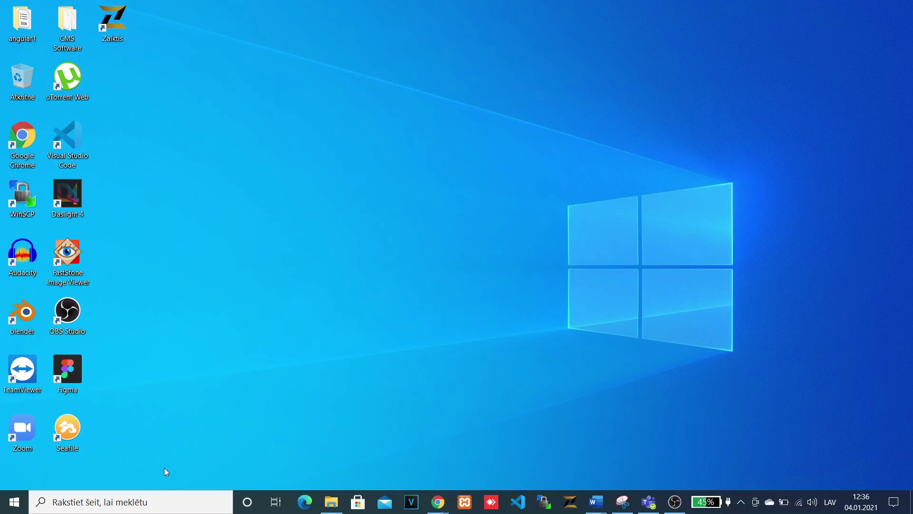
Step: Launch Excel and create a blank workbook
{"action": "left_click", "coordinate": [167, 507]}
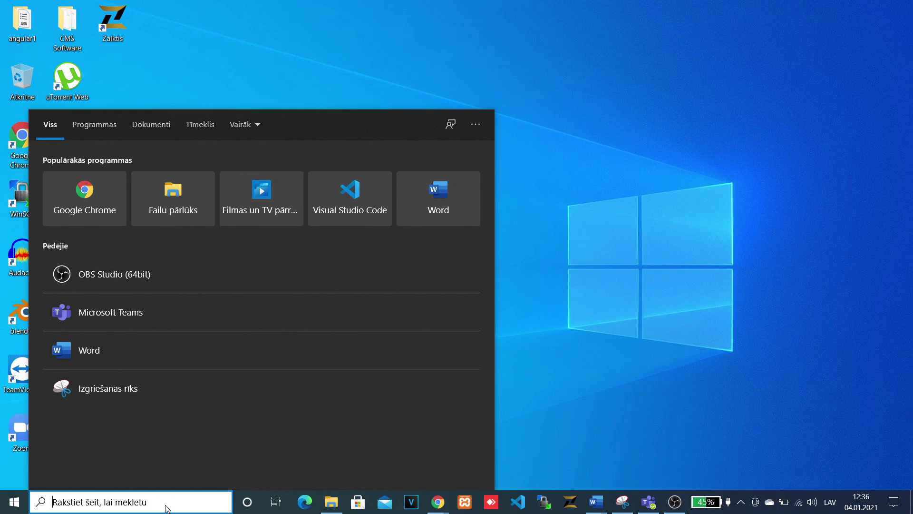
{"action": "type", "text": "exce"}
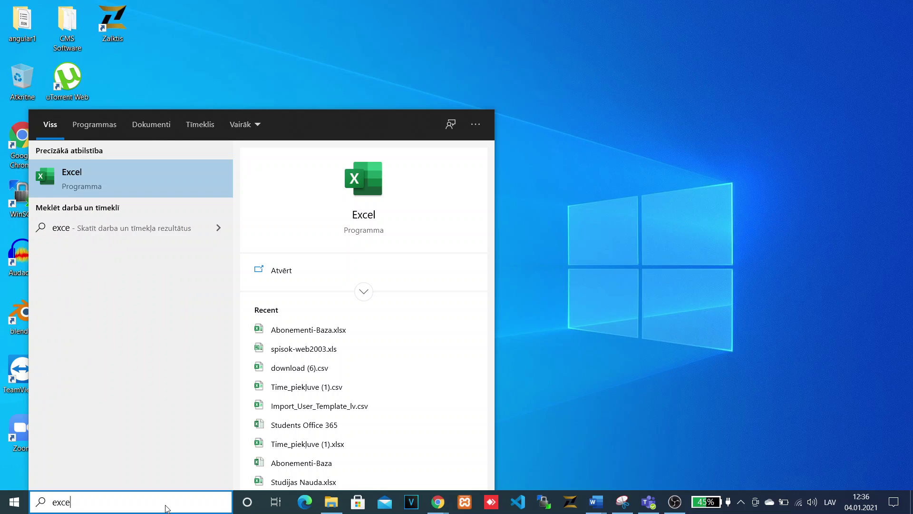
{"action": "type", "text": "l"}
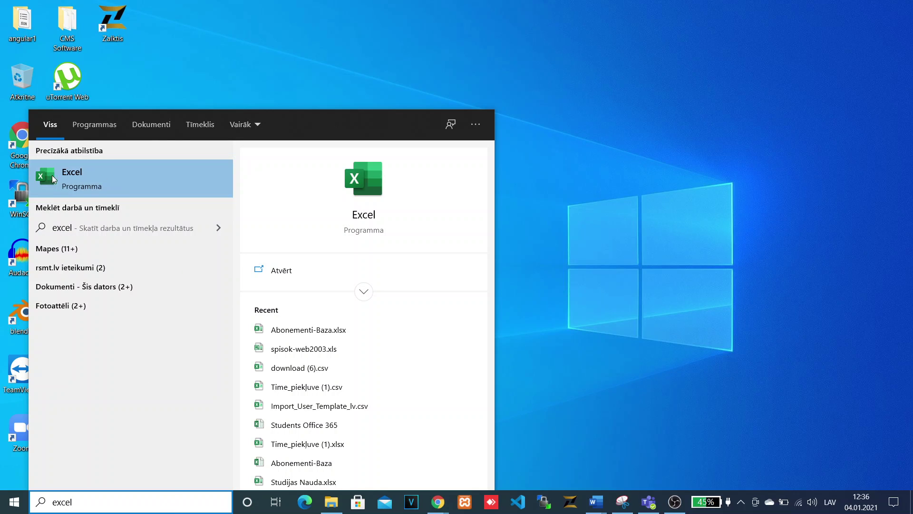
{"action": "left_click", "coordinate": [67, 174]}
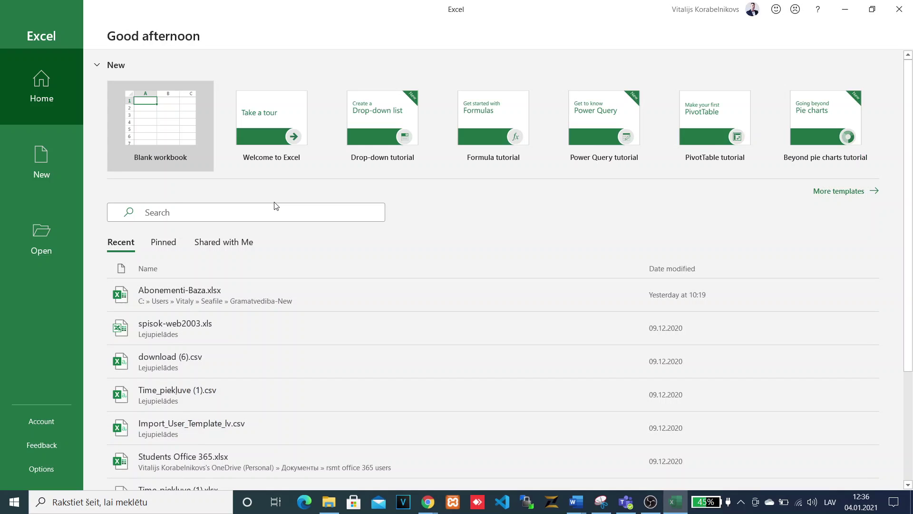
{"action": "left_click", "coordinate": [162, 122]}
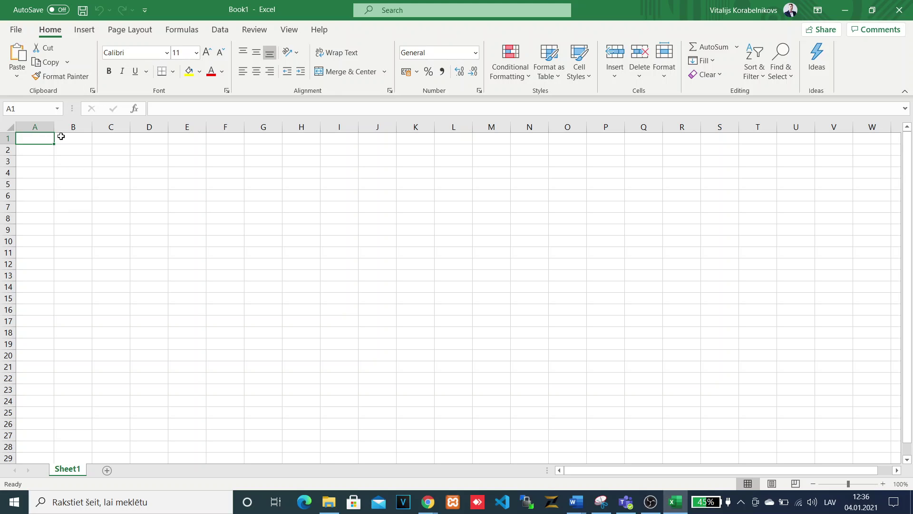
{"action": "left_click", "coordinate": [40, 148]}
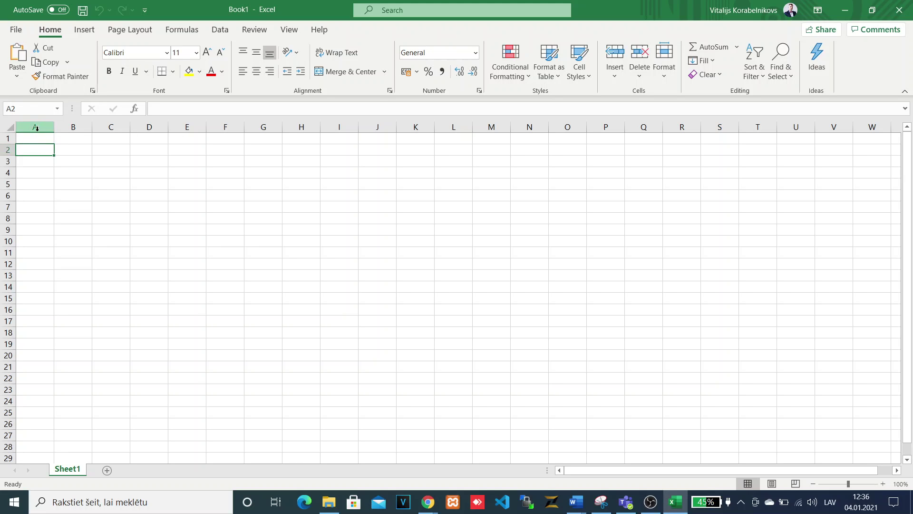
{"action": "left_click", "coordinate": [137, 152]}
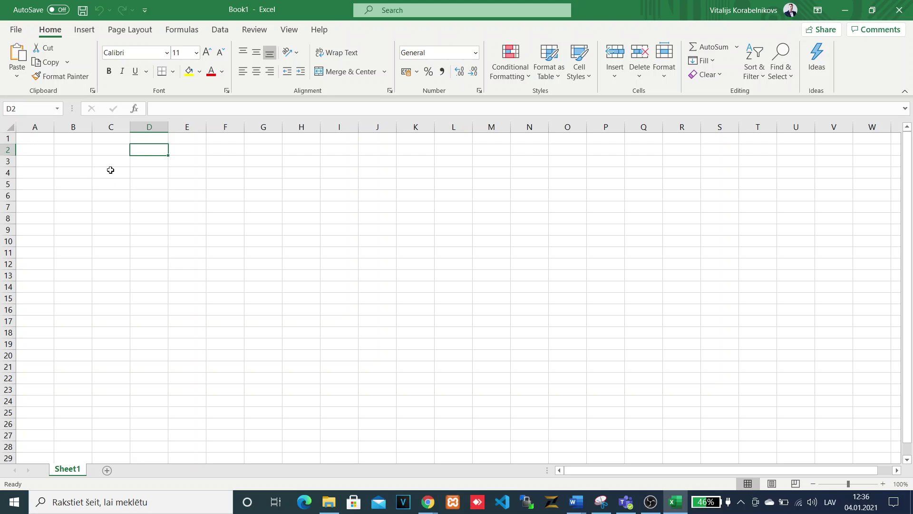
{"action": "left_click", "coordinate": [80, 150]}
{"action": "left_click", "coordinate": [116, 150]}
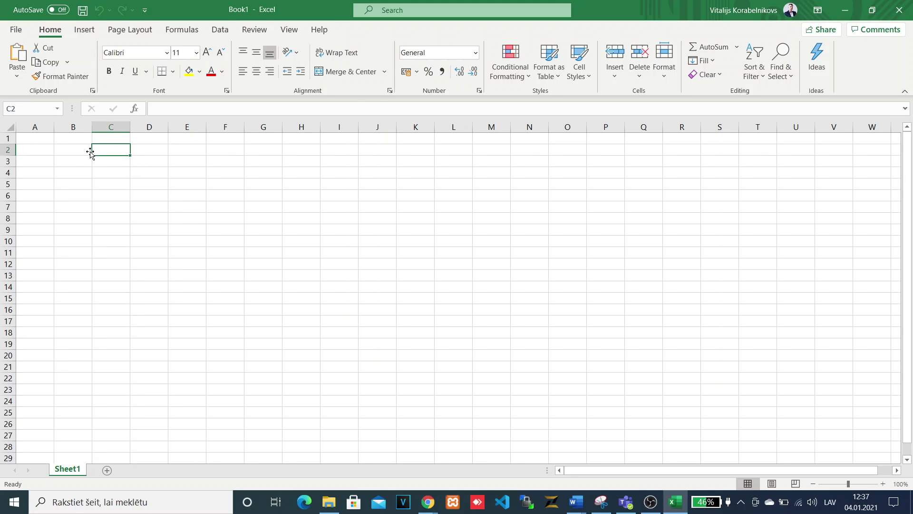
{"action": "left_click", "coordinate": [106, 162]}
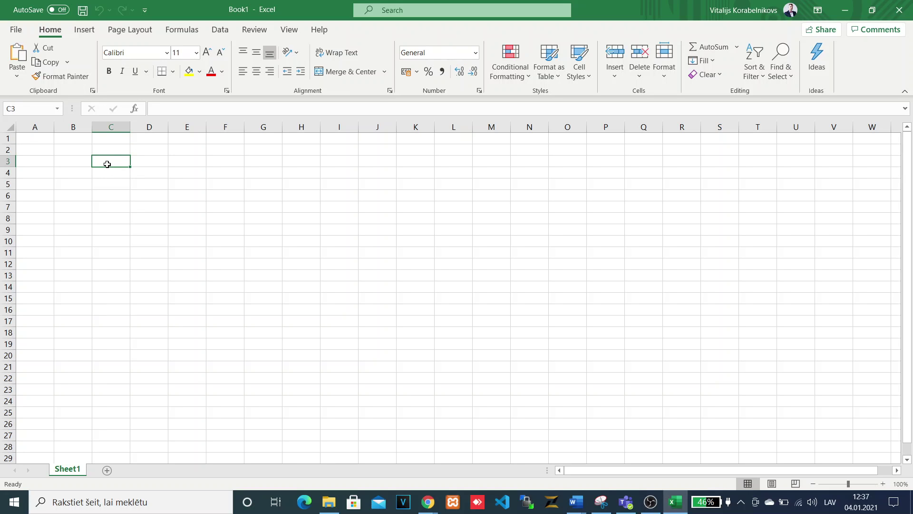
{"action": "left_click", "coordinate": [76, 162]}
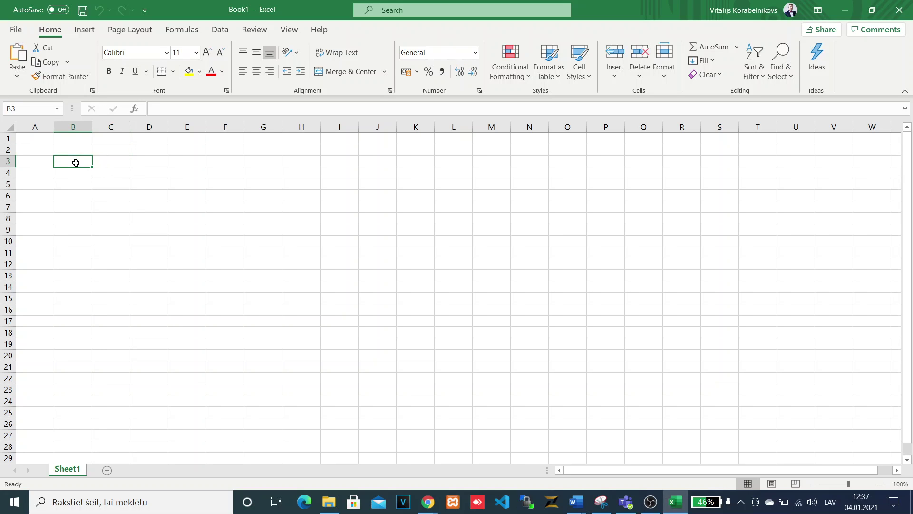
{"action": "left_click", "coordinate": [186, 160]}
{"action": "left_click", "coordinate": [235, 160]}
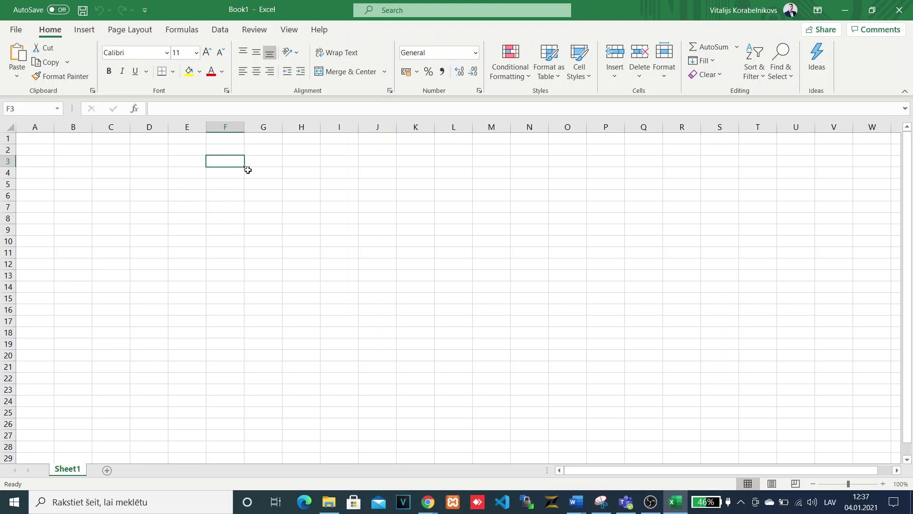
{"action": "left_click_drag", "start_coordinate": [248, 169], "coordinate": [233, 267]}
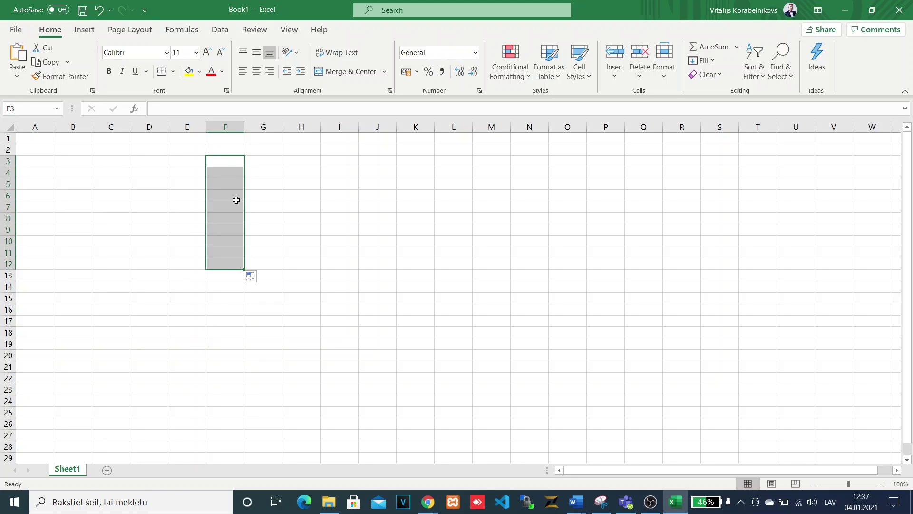
{"action": "left_click", "coordinate": [230, 165]}
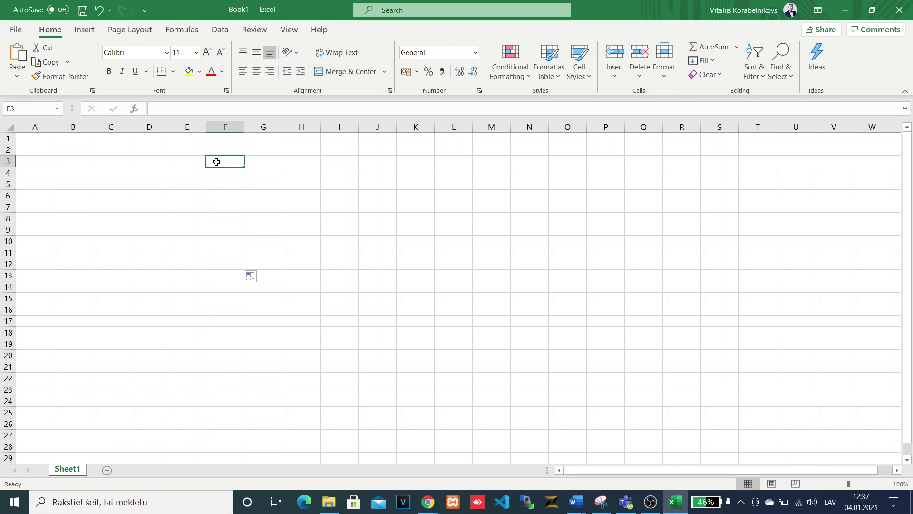
Step: Enter the sample text "fghgfhgfhgfhgfhgfhgf" in cell F3
{"action": "double_click", "coordinate": [217, 162]}
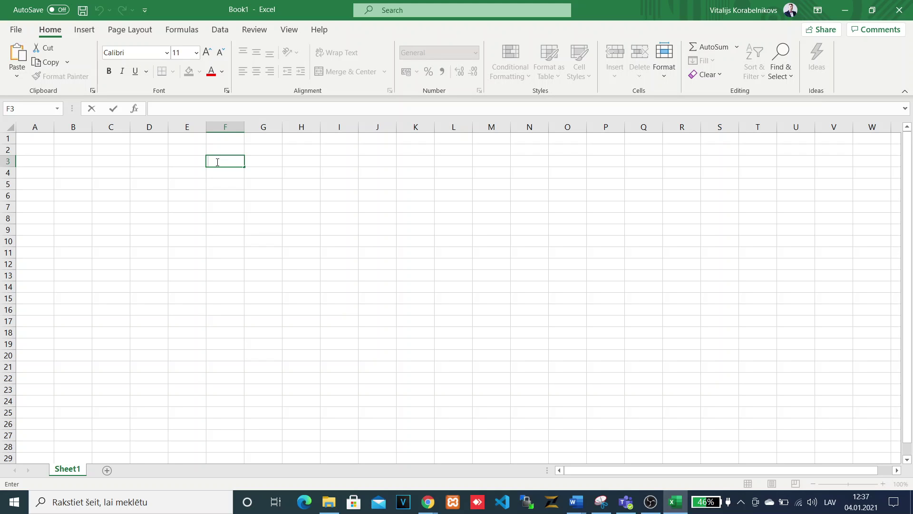
{"action": "type", "text": "fghgfhgfhgf"}
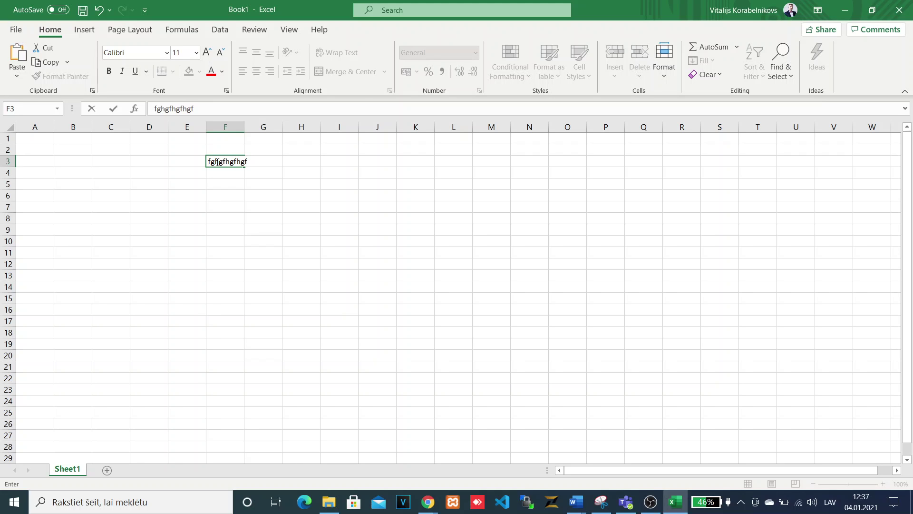
{"action": "type", "text": "hgfhgfhgf"}
{"action": "double_click", "coordinate": [270, 163]}
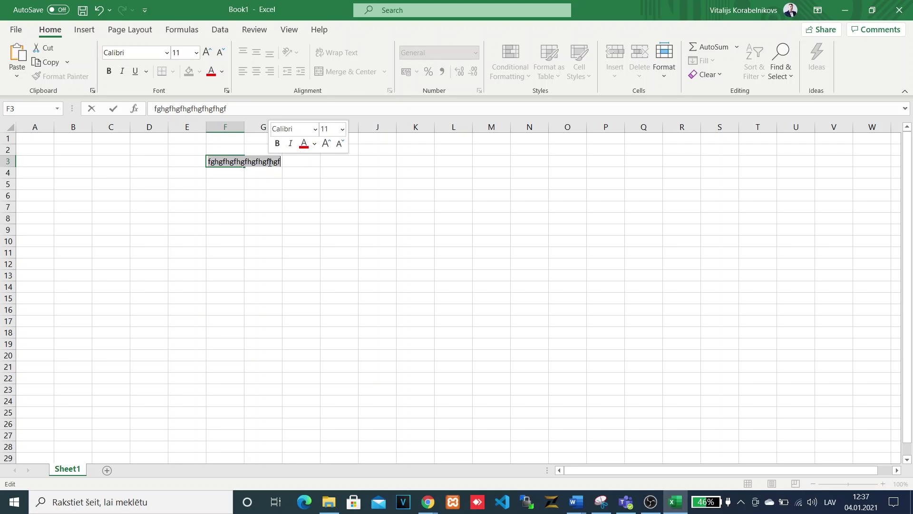
{"action": "left_click", "coordinate": [269, 163]}
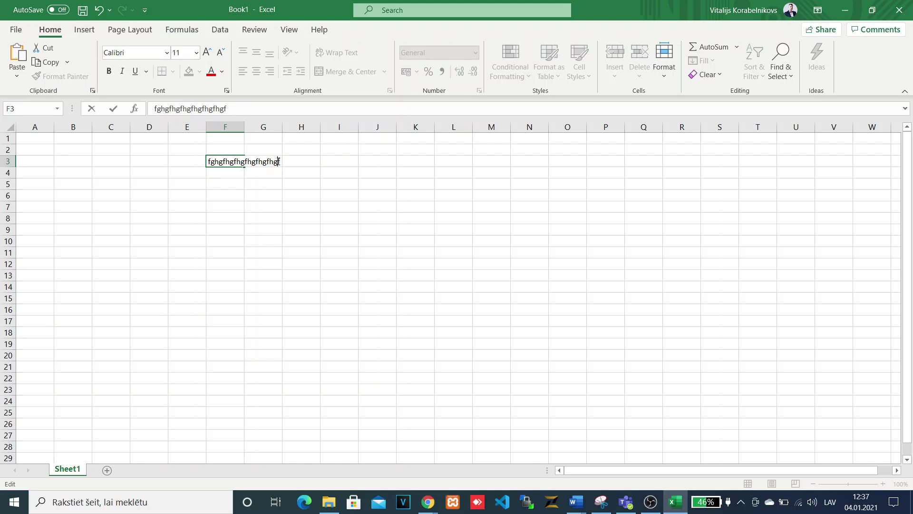
{"action": "key", "text": "Return"}
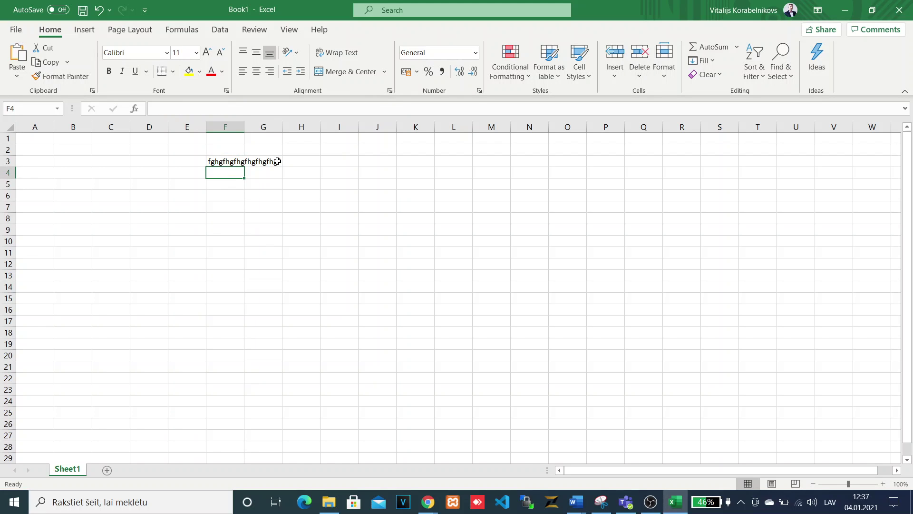
Step: Insert "gggggg" in the middle of the text in cell F3 and discard the edit
{"action": "double_click", "coordinate": [277, 162]}
{"action": "double_click", "coordinate": [224, 162]}
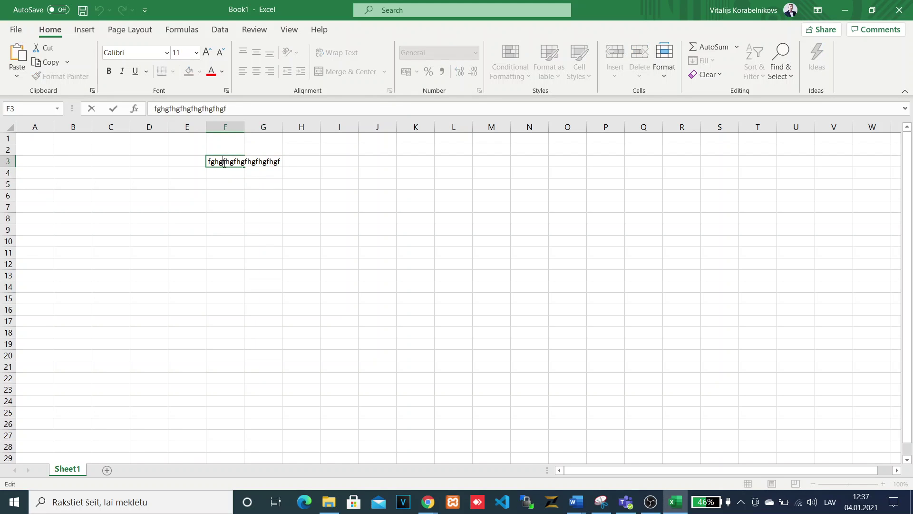
{"action": "type", "text": "gggggg"}
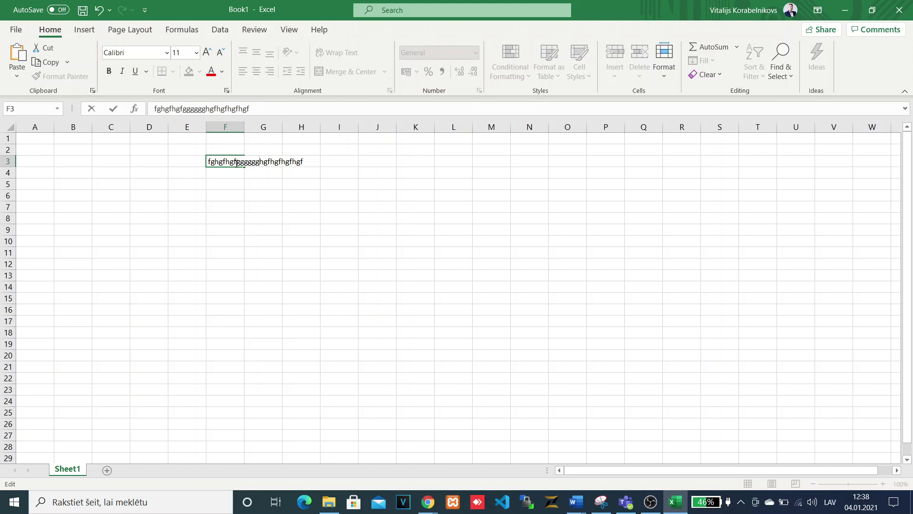
{"action": "key", "text": "Escape"}
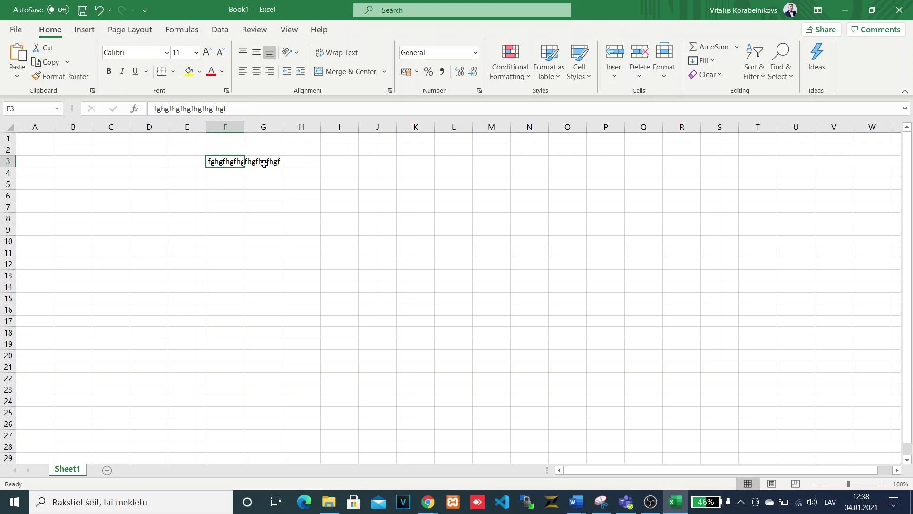
{"action": "left_click", "coordinate": [220, 172]}
{"action": "left_click", "coordinate": [220, 162]}
Step: Clear the contents of the range C3:I5 and undo the deletion
{"action": "left_click_drag", "start_coordinate": [123, 163], "coordinate": [347, 183]}
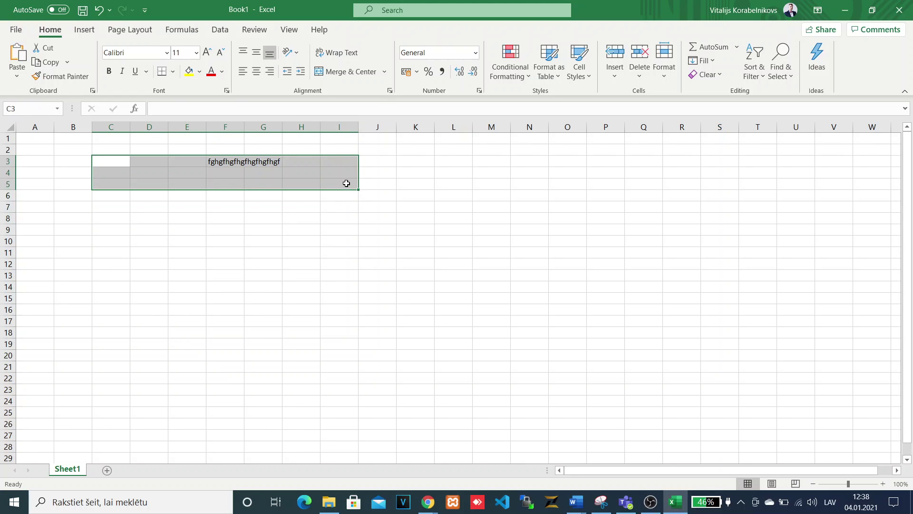
{"action": "key", "text": "Delete"}
{"action": "left_click", "coordinate": [347, 184]}
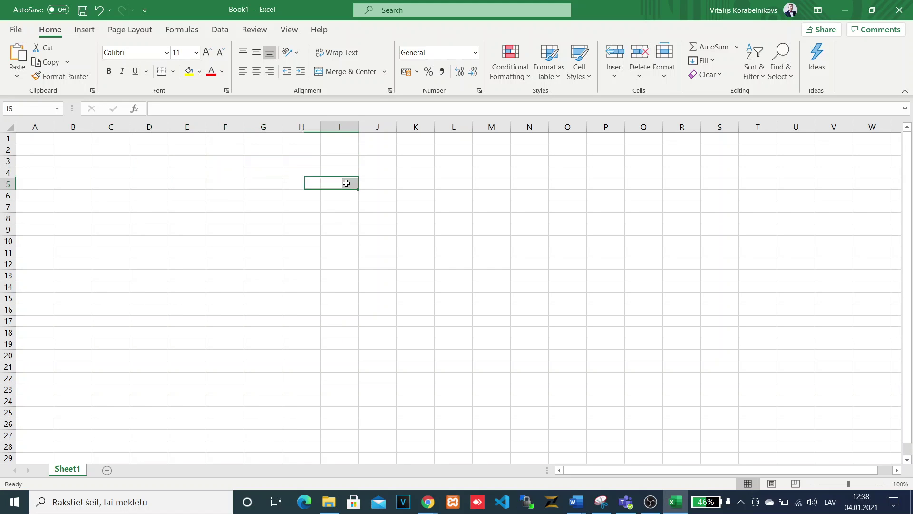
{"action": "left_click_drag", "start_coordinate": [194, 169], "coordinate": [248, 169]}
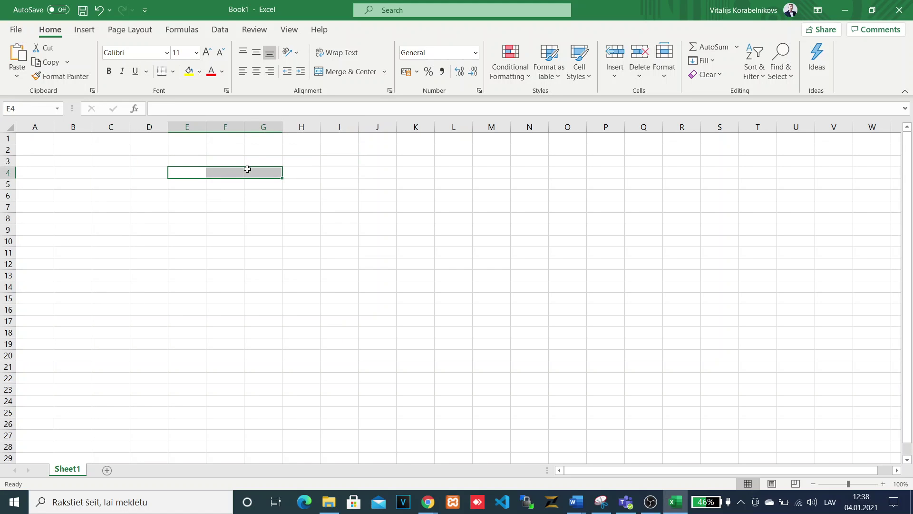
{"action": "key", "text": "ctrl+z"}
Step: Clear the sample text from cell F3 and accept the empty entry
{"action": "left_click", "coordinate": [218, 159]}
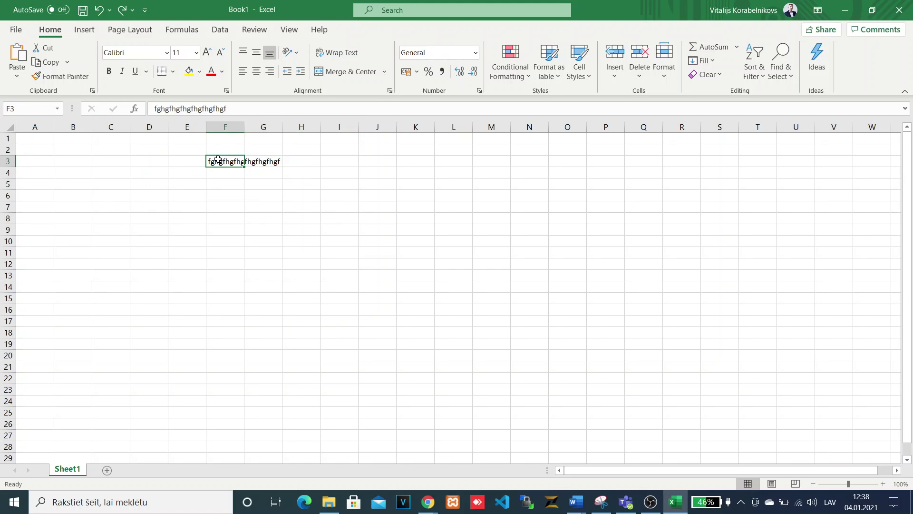
{"action": "key", "text": "BackSpace"}
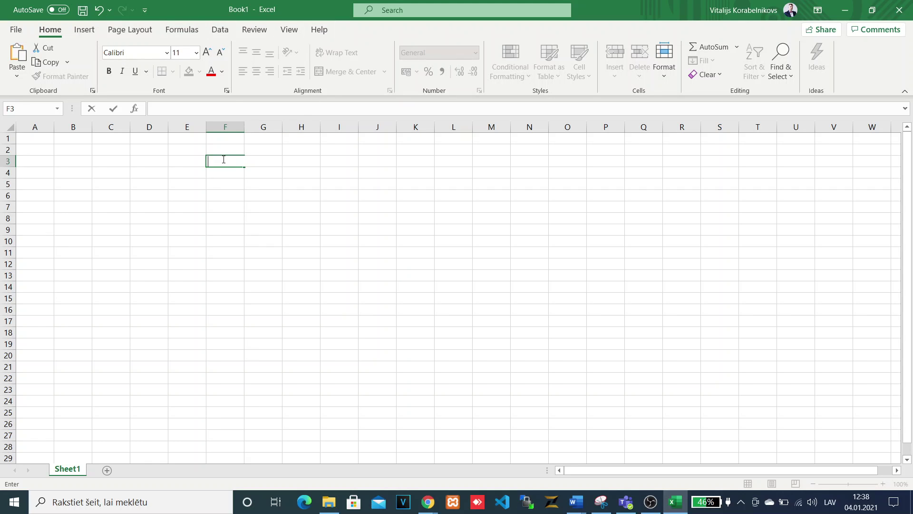
{"action": "key", "text": "Return"}
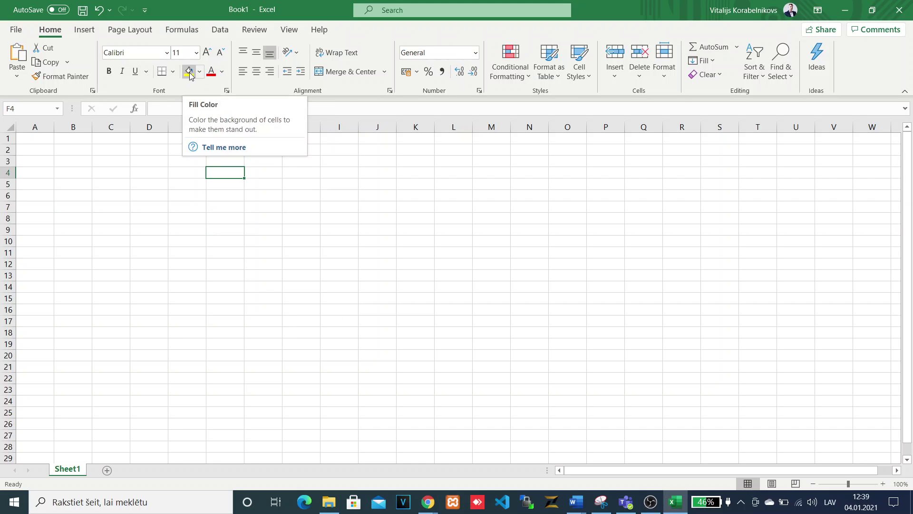
Step: Examine the available fonts and the commands for inserting objects, page layout, formulas, data and review
{"action": "left_click", "coordinate": [167, 52]}
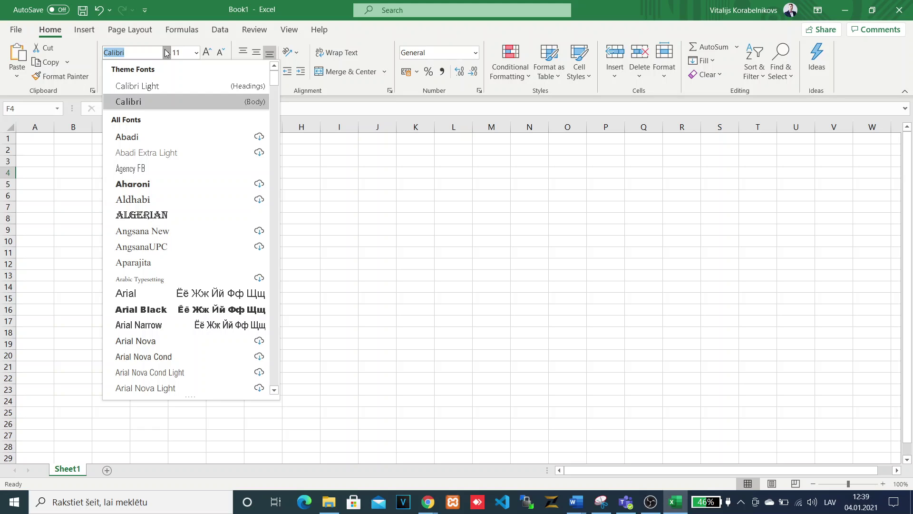
{"action": "left_click", "coordinate": [167, 52]}
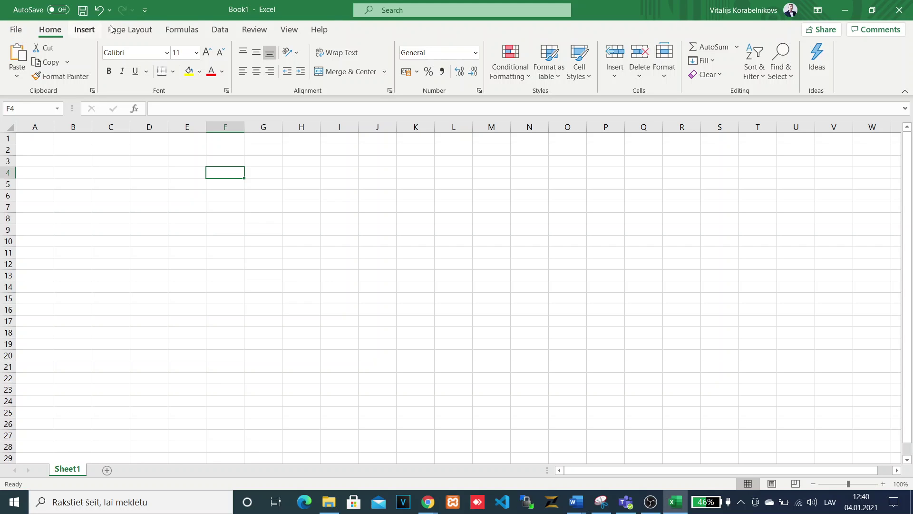
{"action": "left_click", "coordinate": [130, 30]}
{"action": "left_click", "coordinate": [84, 29]}
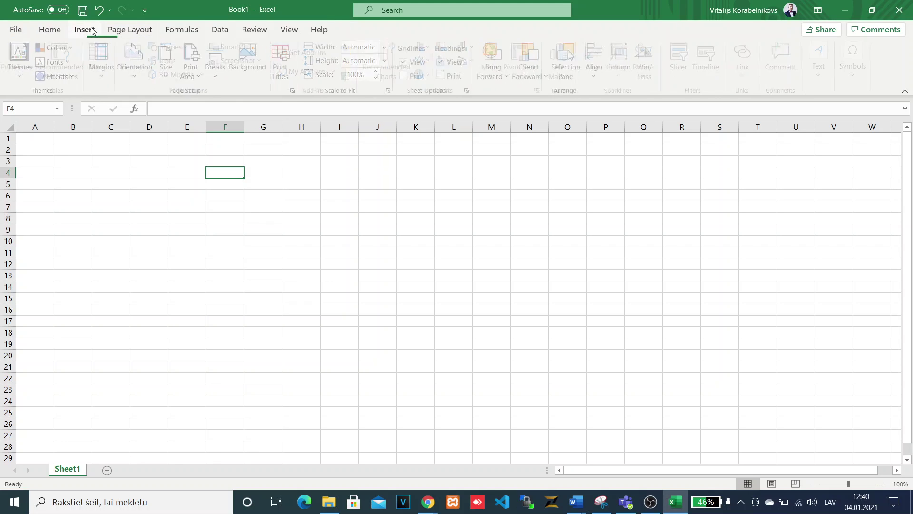
{"action": "left_click", "coordinate": [49, 30]}
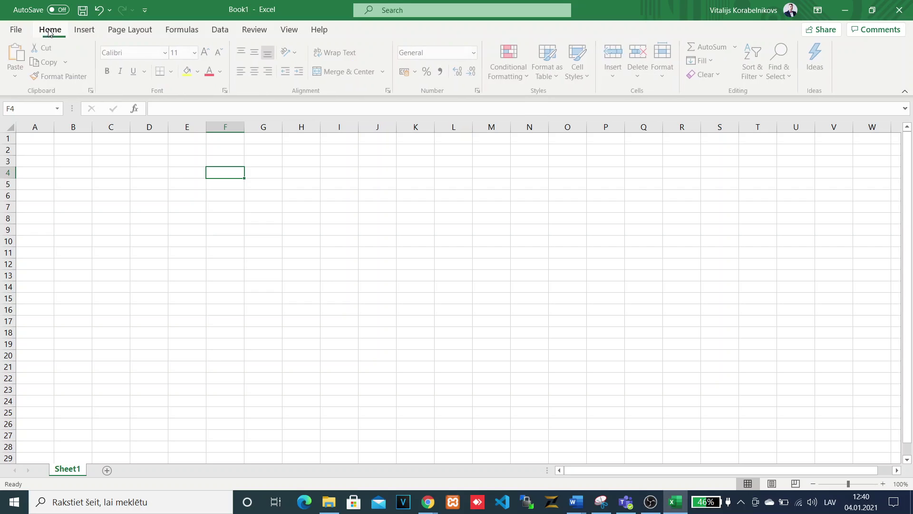
{"action": "left_click", "coordinate": [84, 30]}
{"action": "left_click", "coordinate": [125, 30]}
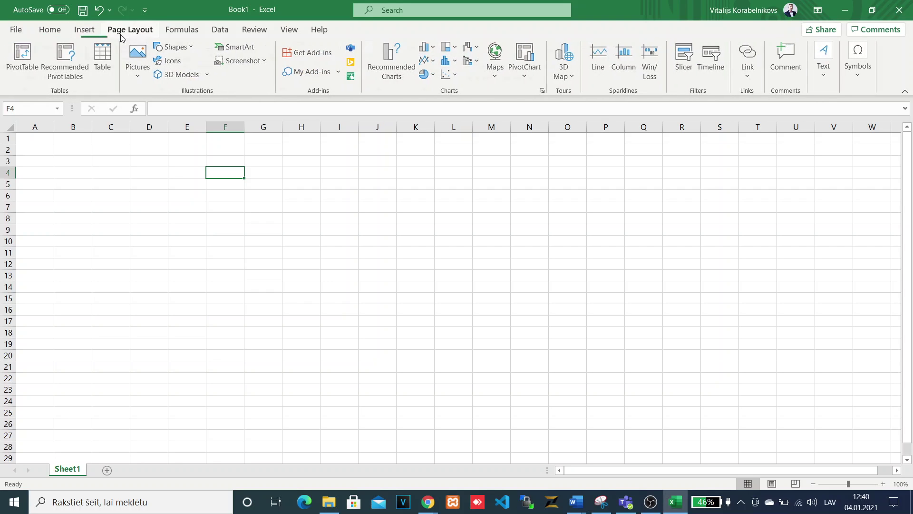
{"action": "left_click", "coordinate": [171, 31]}
{"action": "left_click", "coordinate": [219, 31]}
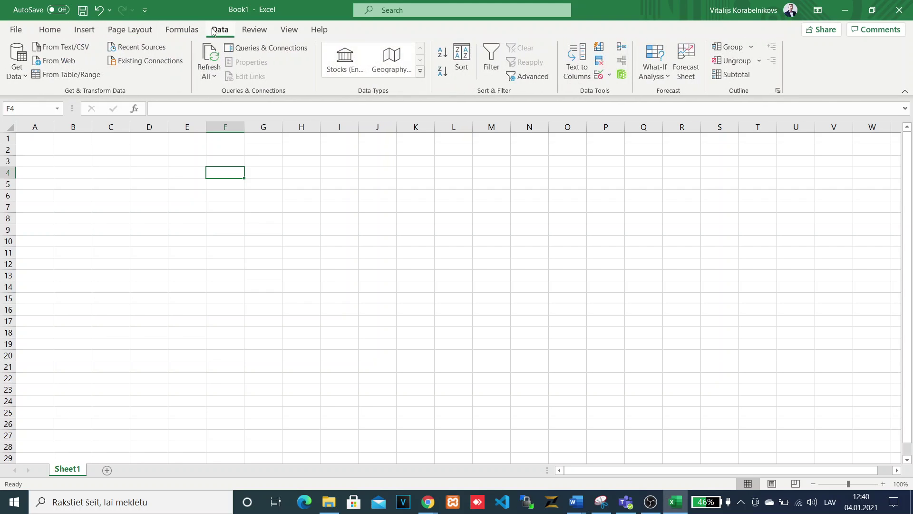
{"action": "left_click", "coordinate": [252, 29]}
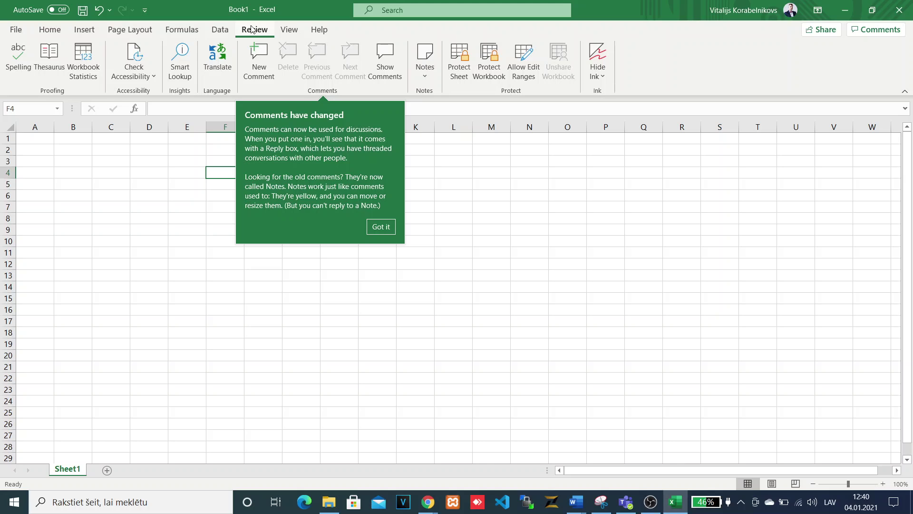
{"action": "left_click", "coordinate": [126, 28]}
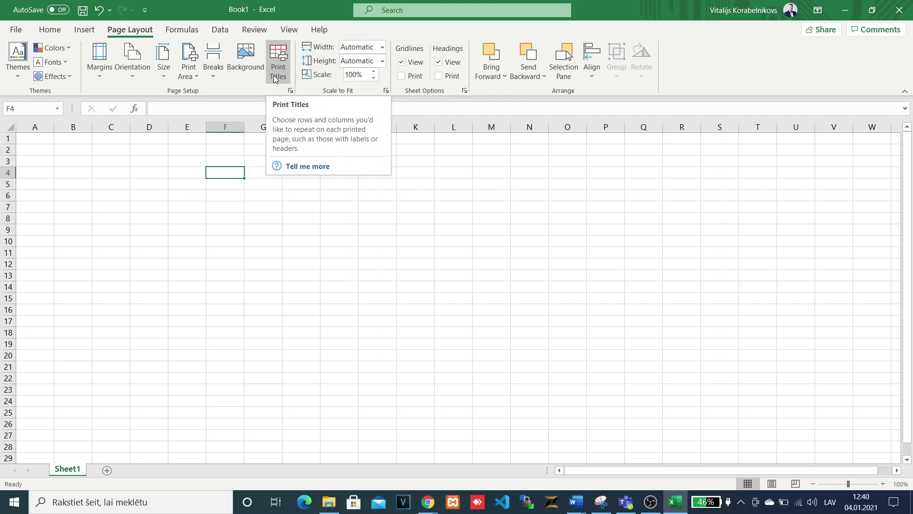
Step: Examine the insert and home commands and the find and select options, then view the Find and Replace dialog and close it
{"action": "left_click", "coordinate": [83, 30]}
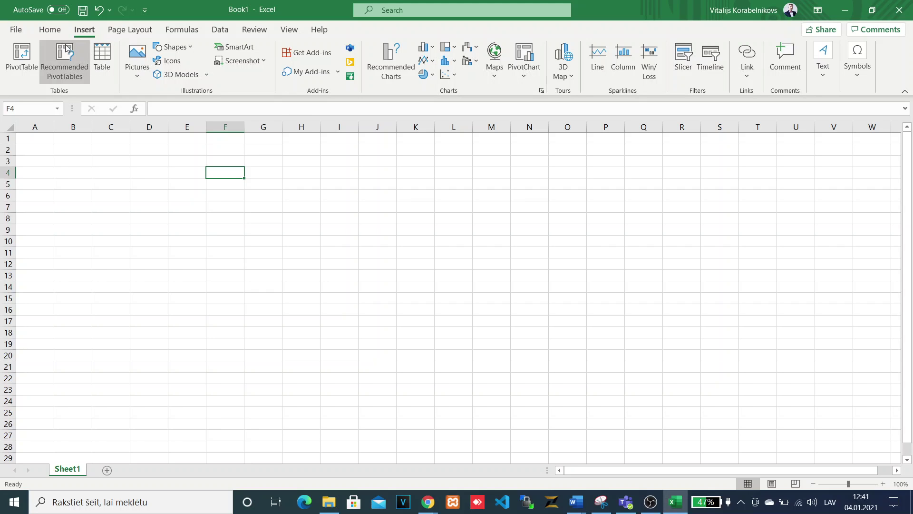
{"action": "left_click", "coordinate": [59, 32]}
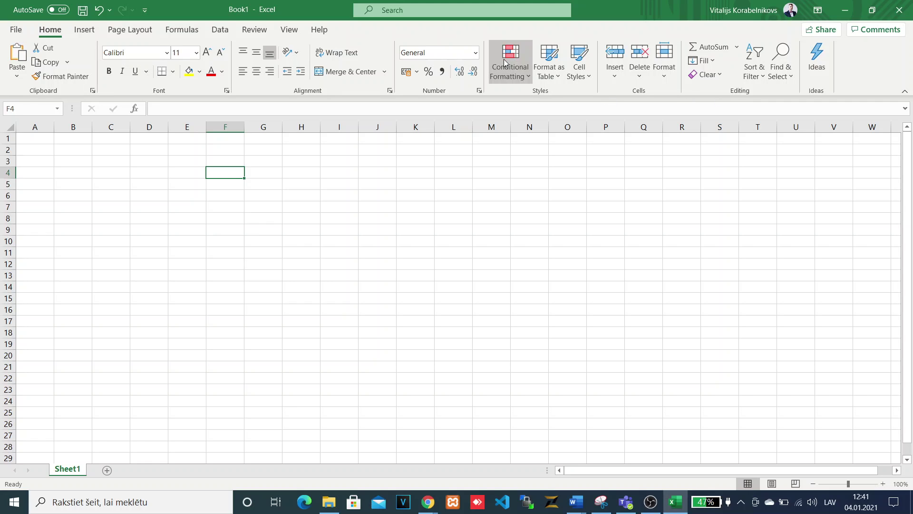
{"action": "left_click", "coordinate": [782, 73]}
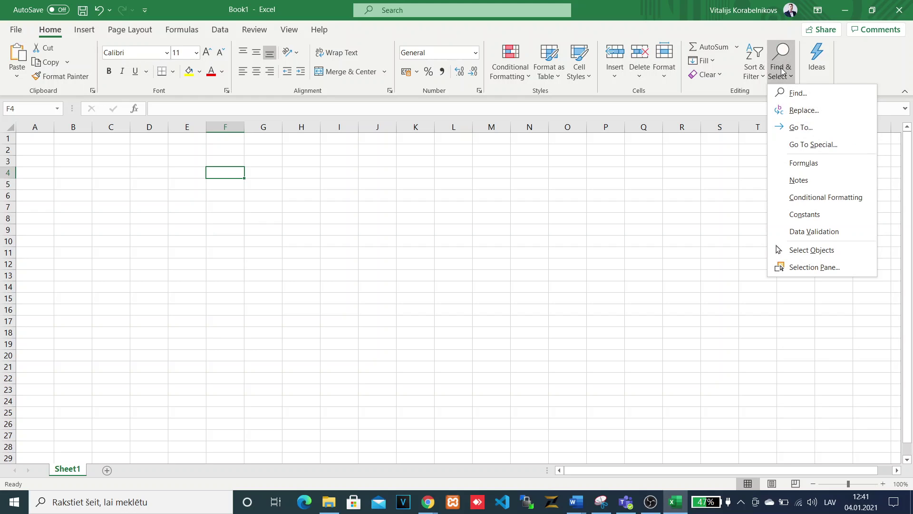
{"action": "left_click", "coordinate": [782, 71]}
{"action": "left_click", "coordinate": [782, 71]}
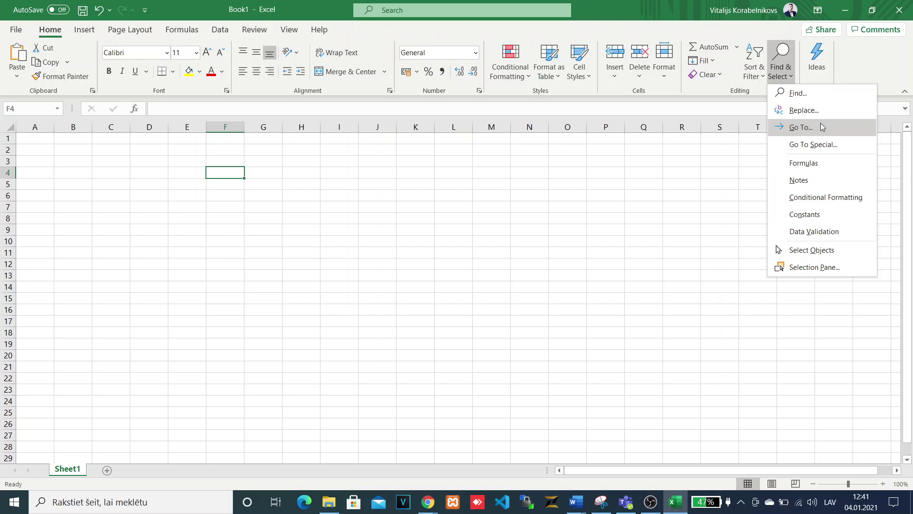
{"action": "left_click", "coordinate": [817, 109]}
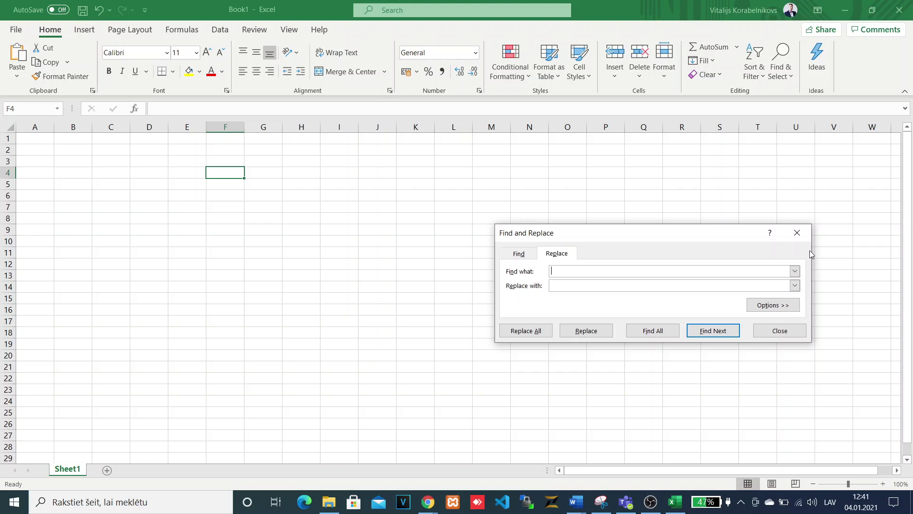
{"action": "left_click", "coordinate": [807, 233]}
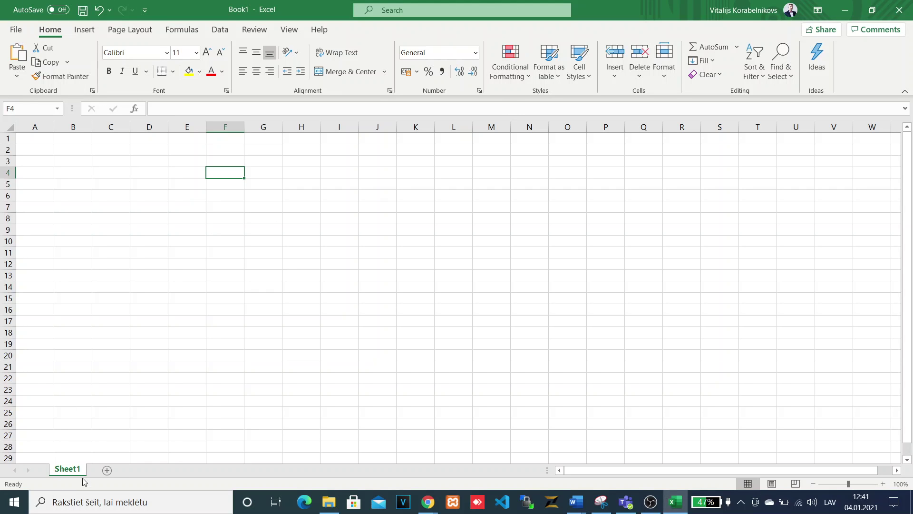
Step: Add six blank worksheets to the workbook after Sheet1
{"action": "left_click", "coordinate": [107, 471]}
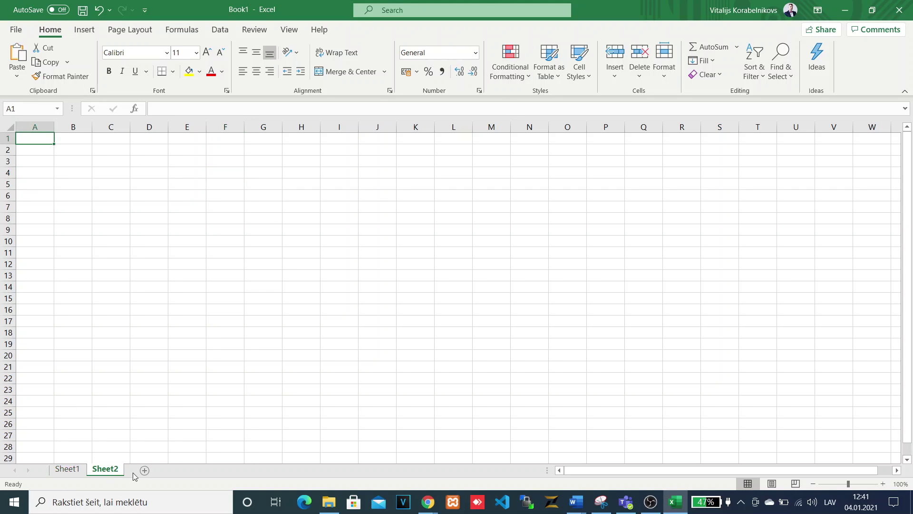
{"action": "left_click", "coordinate": [169, 470]}
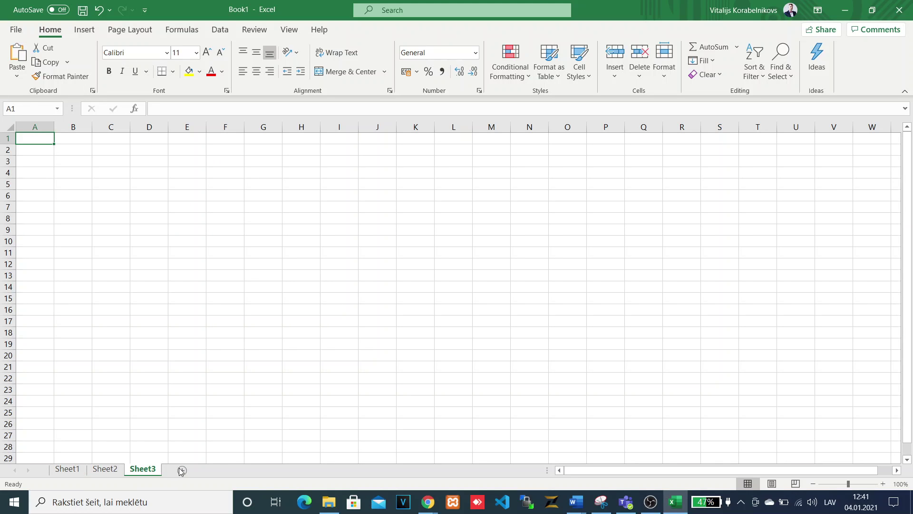
{"action": "left_click", "coordinate": [184, 470]}
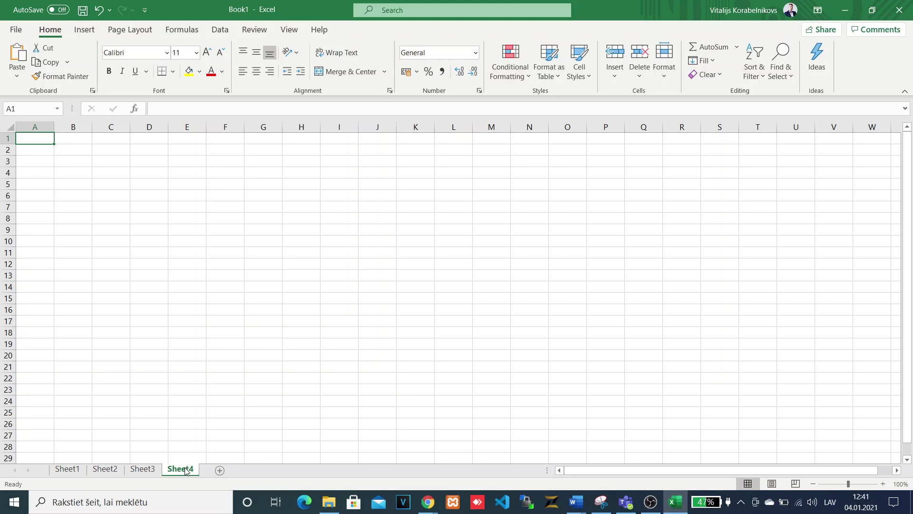
{"action": "left_click", "coordinate": [220, 471]}
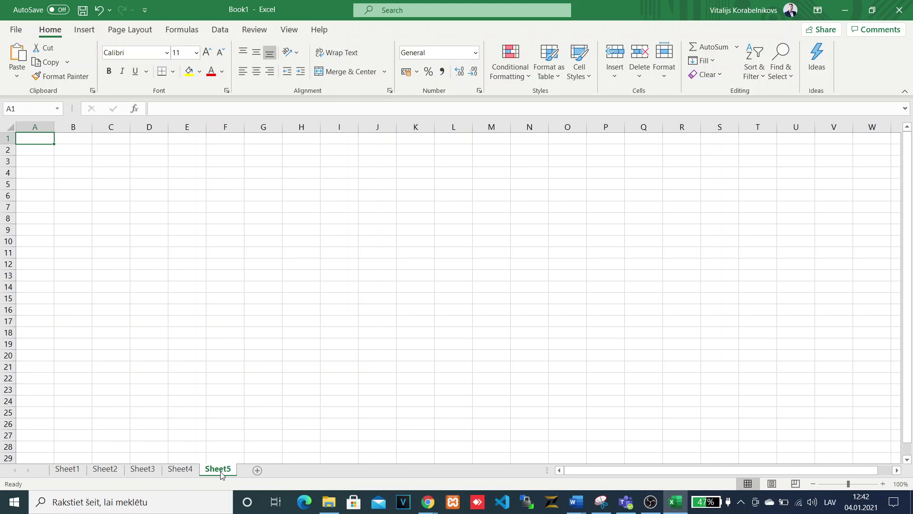
{"action": "left_click", "coordinate": [258, 470]}
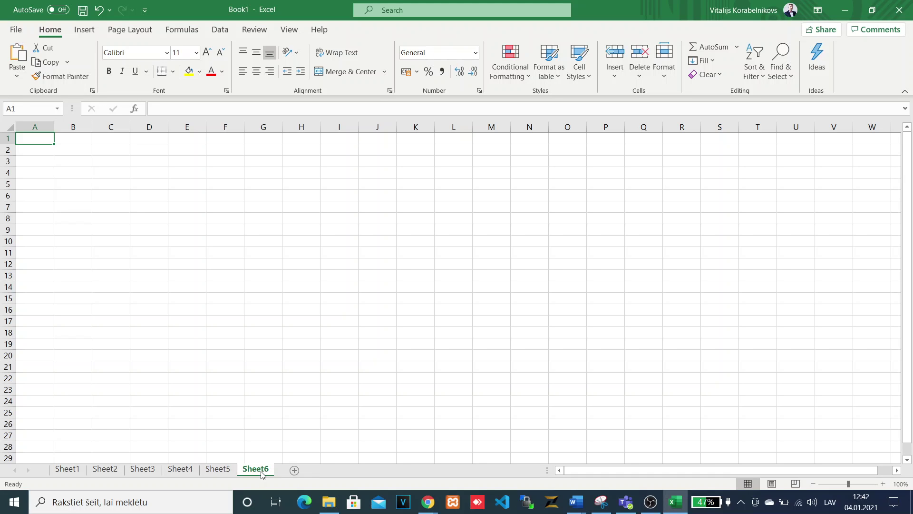
{"action": "left_click", "coordinate": [295, 471]}
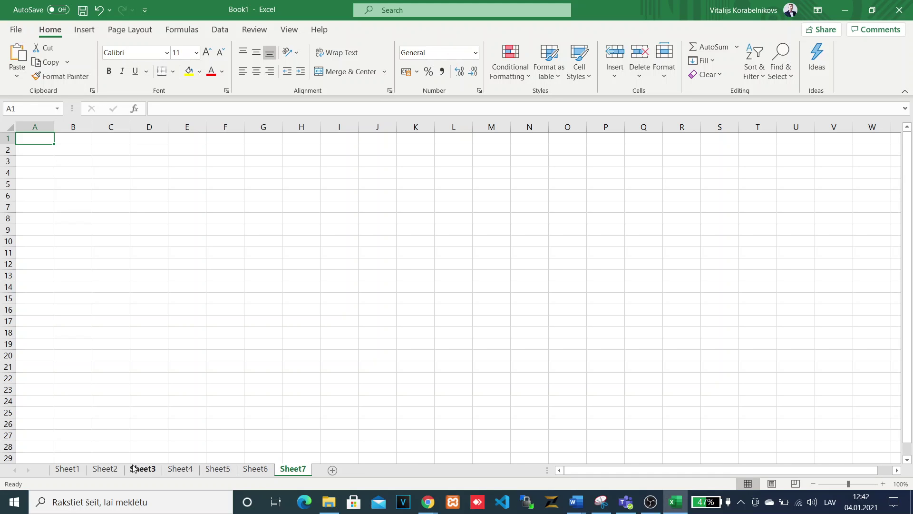
Step: Rename Sheet1 as "Lapa 1" and move it between Sheet3 and Sheet4
{"action": "left_click", "coordinate": [66, 470]}
{"action": "double_click", "coordinate": [67, 470]}
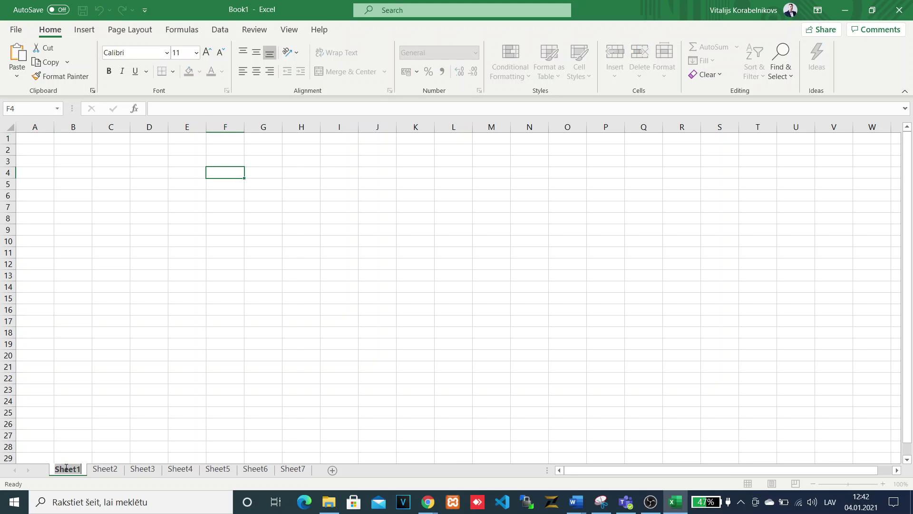
{"action": "type", "text": "Lapa 1"}
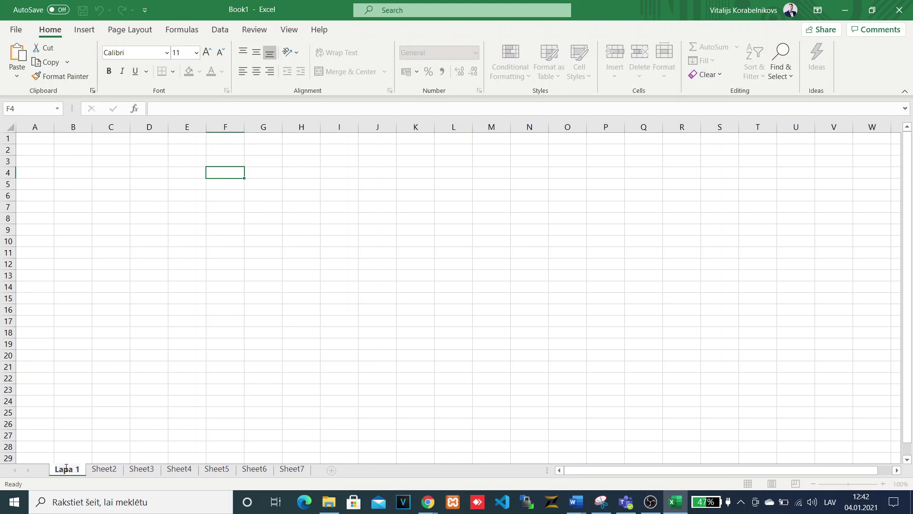
{"action": "key", "text": "Return"}
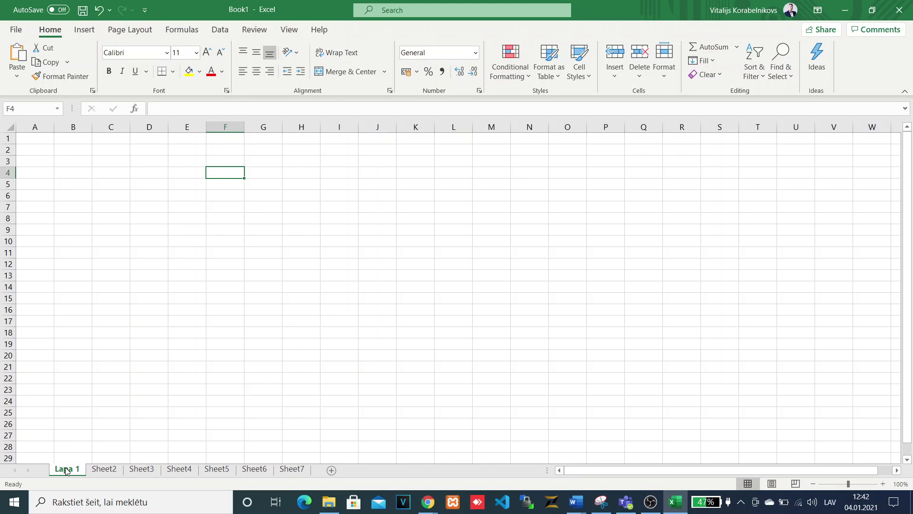
{"action": "left_click_drag", "start_coordinate": [63, 470], "coordinate": [168, 462]}
{"action": "mouse_move", "coordinate": [113, 471]}
{"action": "left_mouse_down"}
{"action": "mouse_move", "coordinate": [82, 468]}
{"action": "mouse_move", "coordinate": [172, 465]}
{"action": "left_mouse_up"}
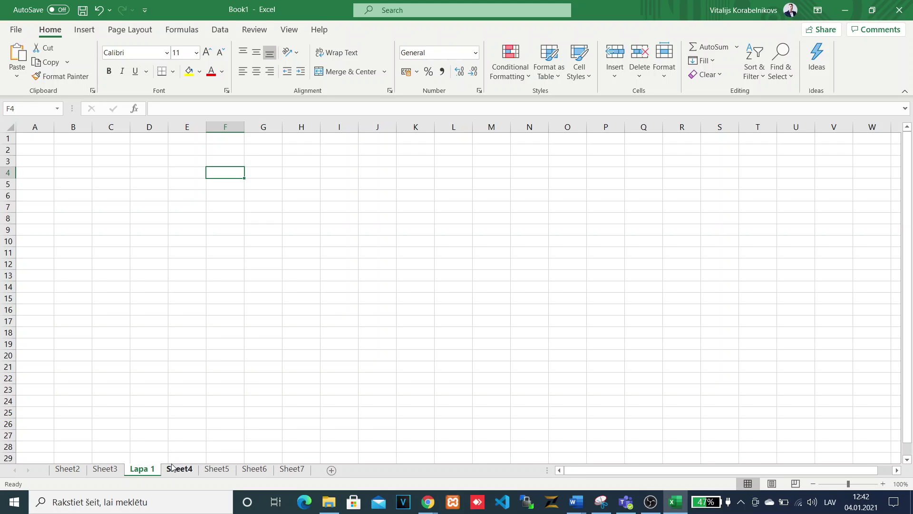
Step: Set the tab color of the Lapa 1 sheet to the standard red and compare it with the Sheet4 tab
{"action": "right_click", "coordinate": [143, 470]}
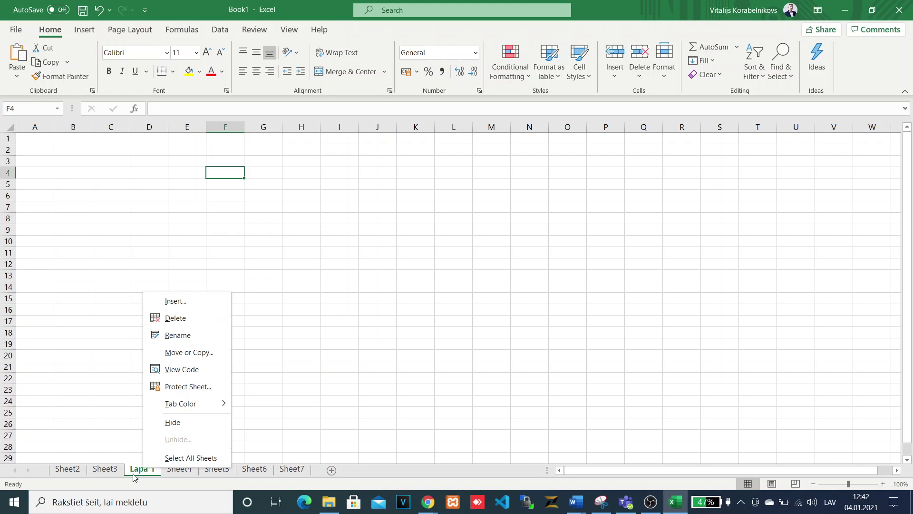
{"action": "mouse_move", "coordinate": [199, 407]}
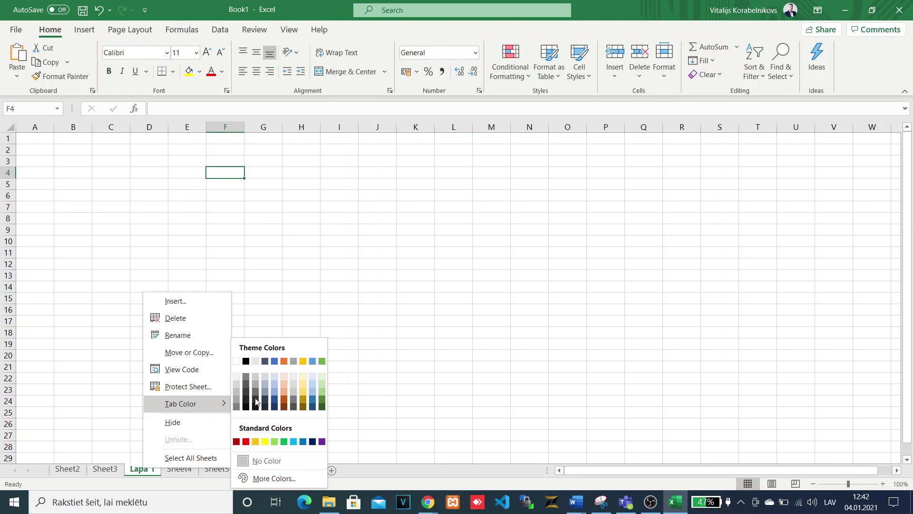
{"action": "left_click", "coordinate": [246, 440]}
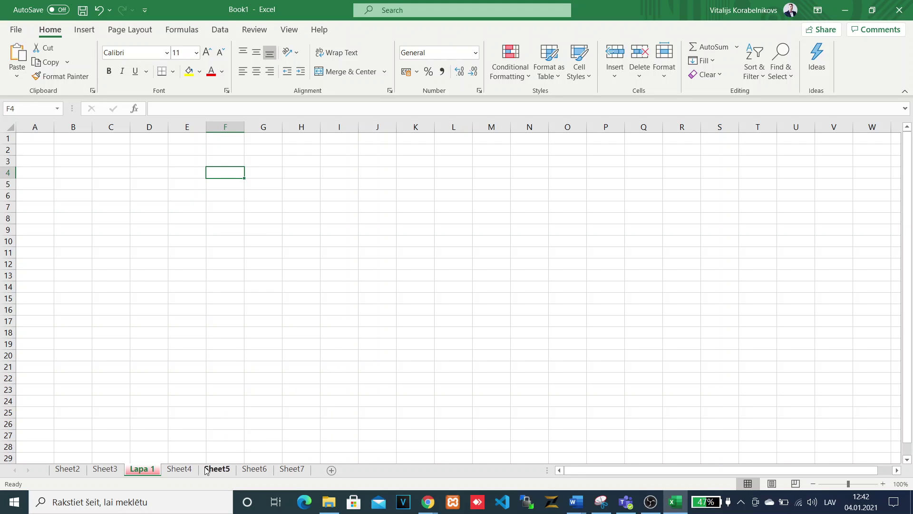
{"action": "left_click", "coordinate": [178, 469]}
{"action": "left_click", "coordinate": [138, 469]}
{"action": "right_click", "coordinate": [138, 470]}
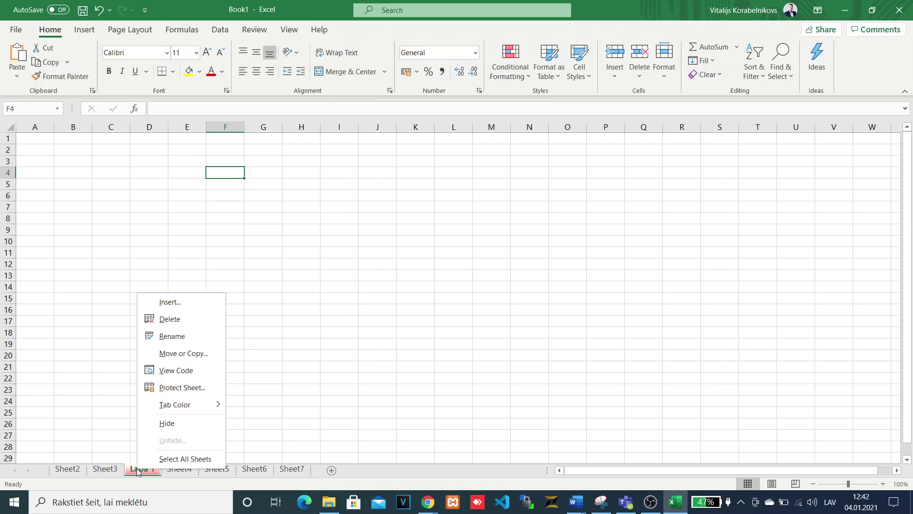
{"action": "left_click", "coordinate": [137, 471]}
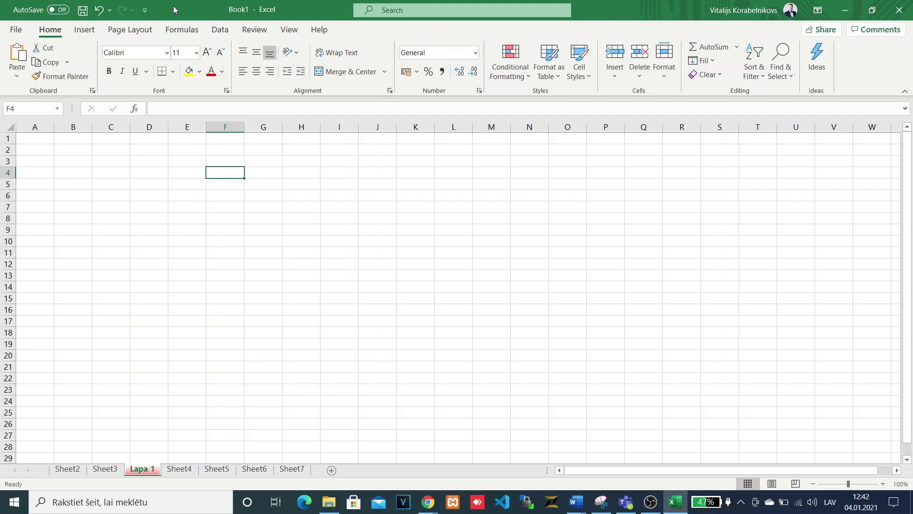
{"action": "left_click", "coordinate": [265, 193]}
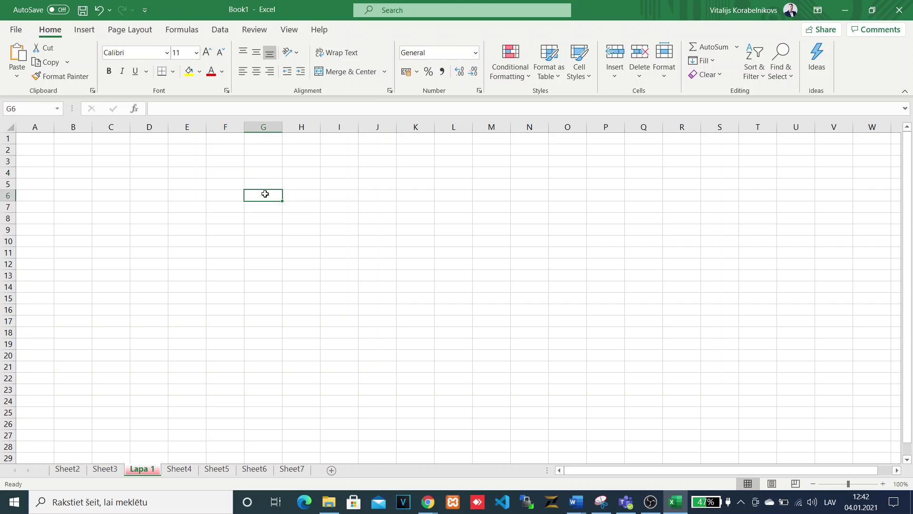
{"action": "left_click", "coordinate": [265, 183]}
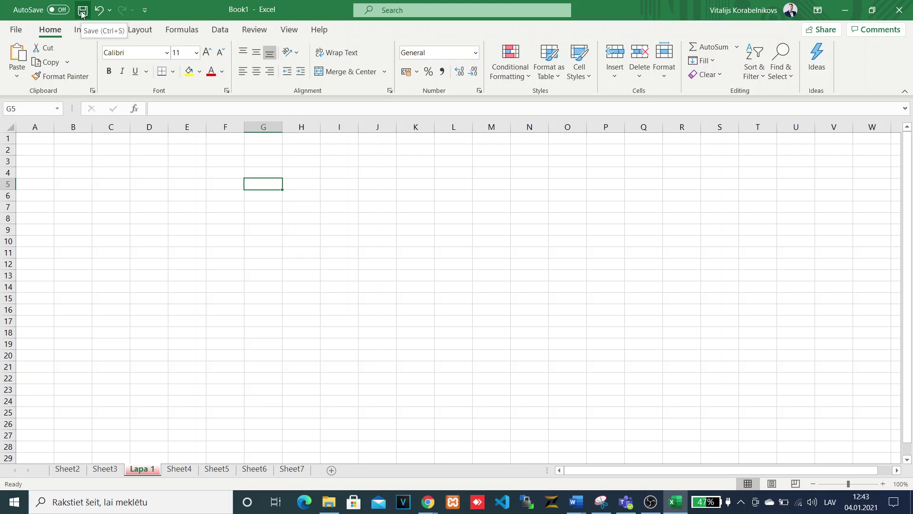
Step: Start saving the workbook under a new name and browse to the OneDrive Documents folder
{"action": "left_click", "coordinate": [17, 30]}
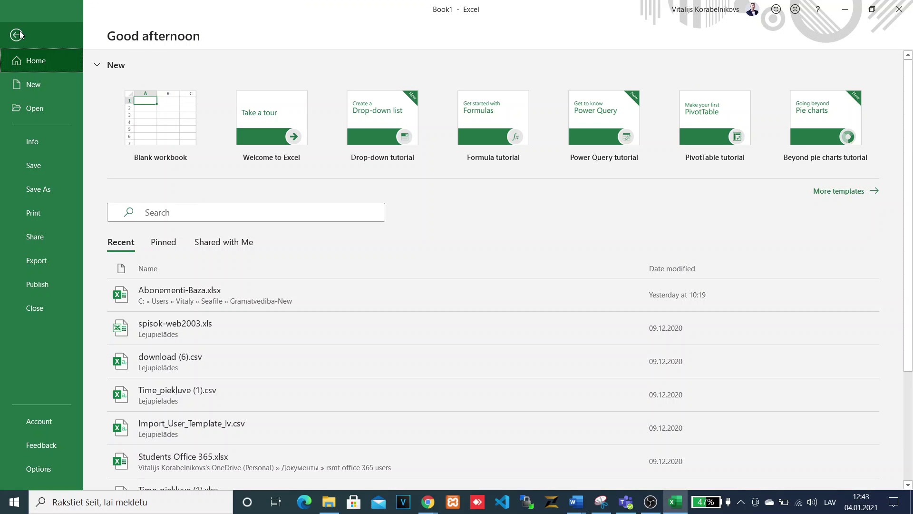
{"action": "left_click", "coordinate": [39, 192]}
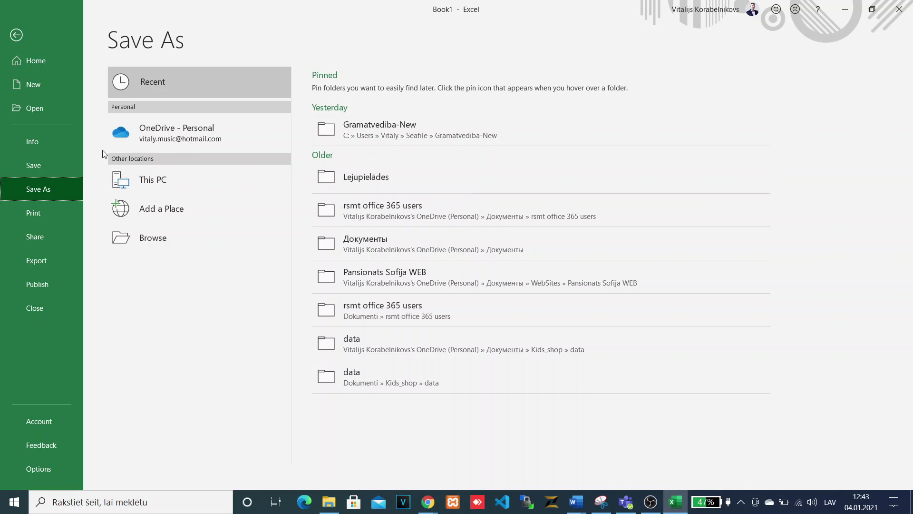
{"action": "left_click", "coordinate": [189, 181]}
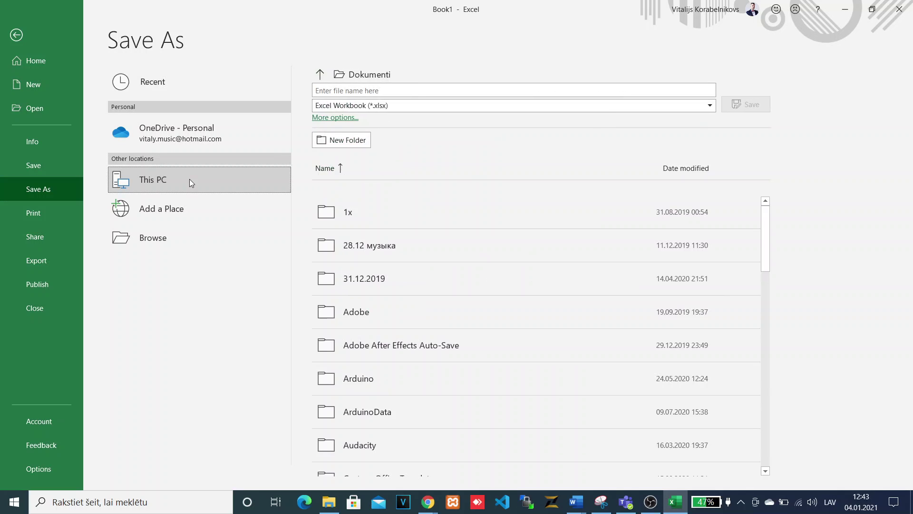
{"action": "left_click", "coordinate": [165, 243]}
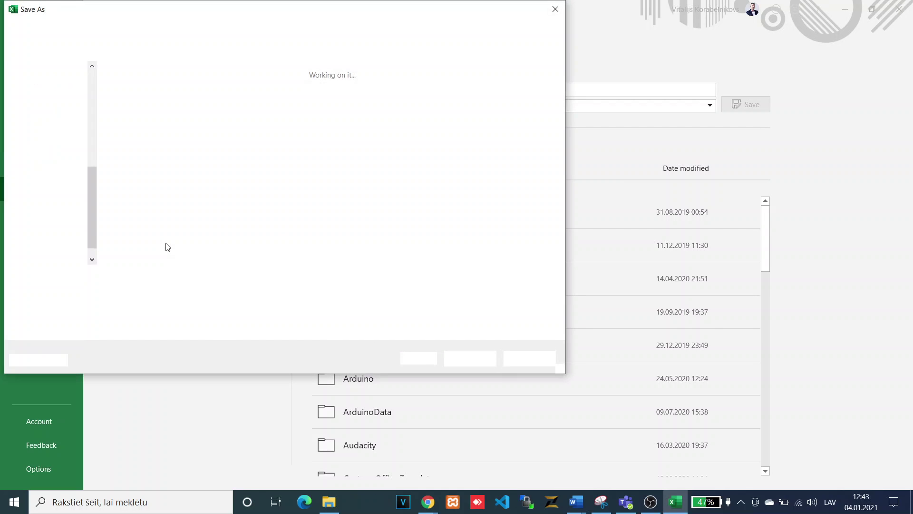
{"action": "left_click_drag", "start_coordinate": [202, 13], "coordinate": [247, 43]}
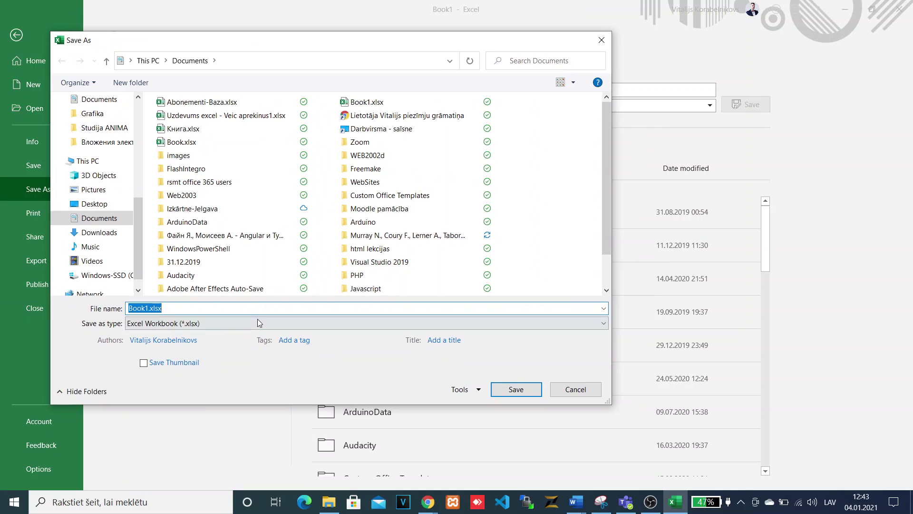
{"action": "left_click", "coordinate": [98, 101]}
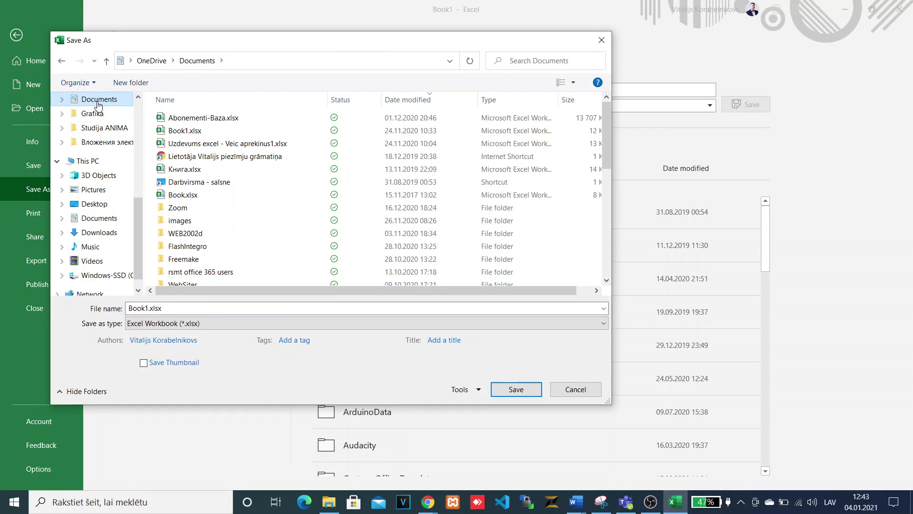
Step: Create a folder named "Video Lessons Excel" in the Documents folder and open it
{"action": "left_click", "coordinate": [138, 84]}
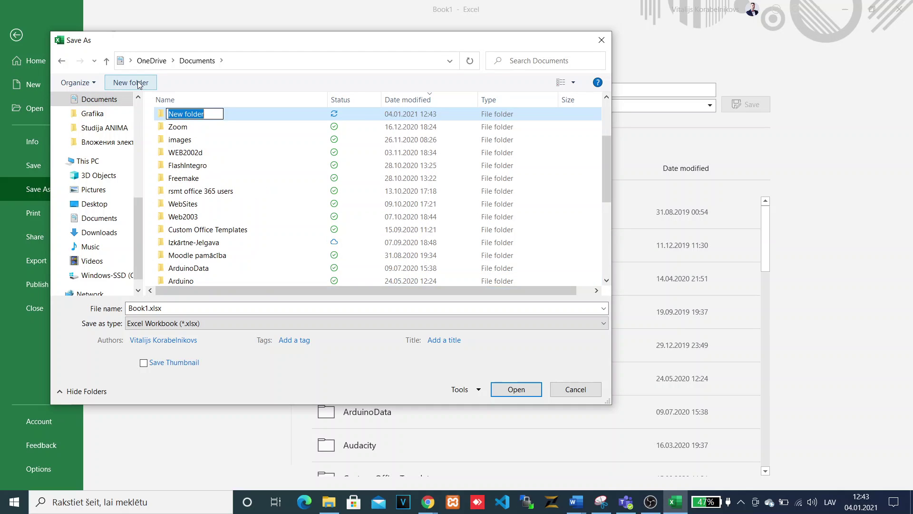
{"action": "type", "text": "Video Lessons"}
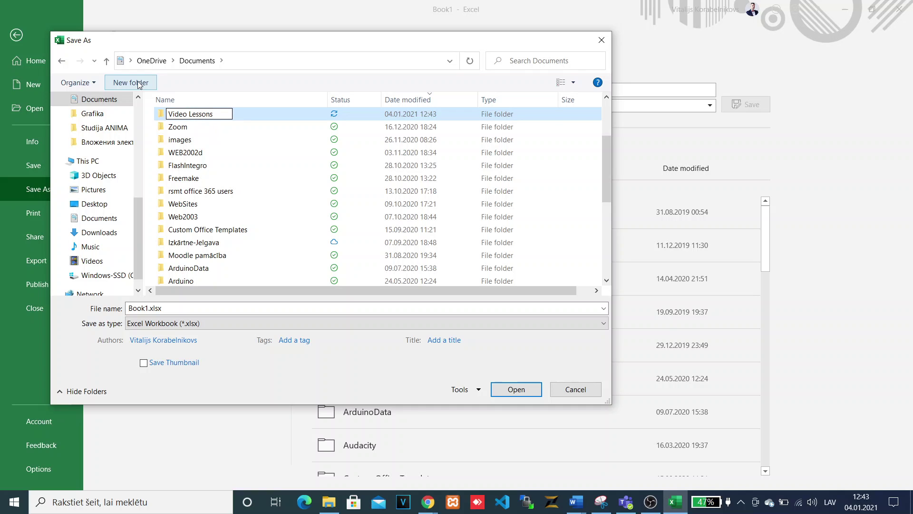
{"action": "type", "text": " Excel"}
{"action": "key", "text": "Return"}
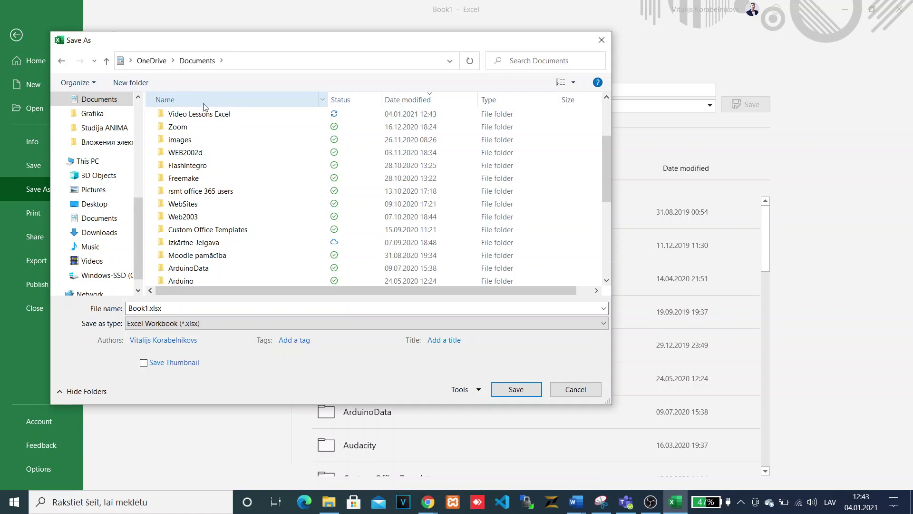
{"action": "double_click", "coordinate": [209, 114]}
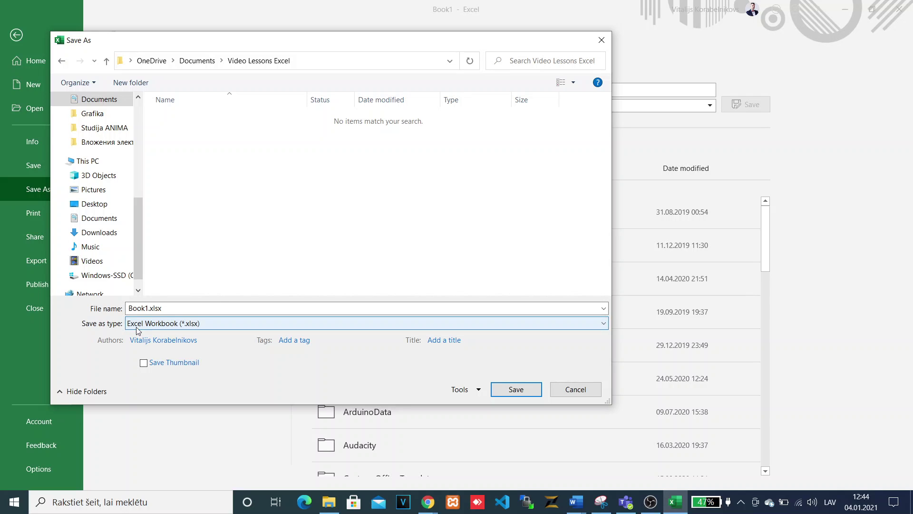
Step: Name the file Stunda 1, review the available file types and save it as an Excel Workbook (*.xlsx)
{"action": "left_click", "coordinate": [186, 308]}
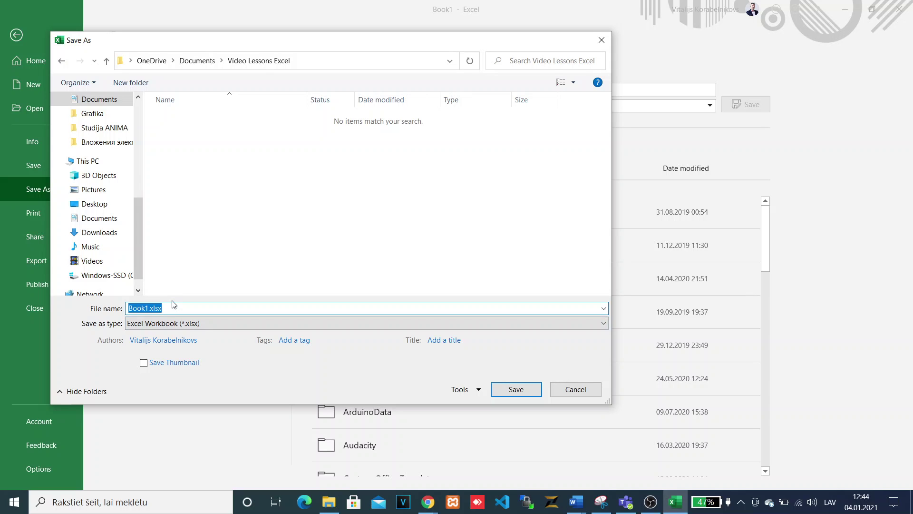
{"action": "type", "text": "Stunda 1"}
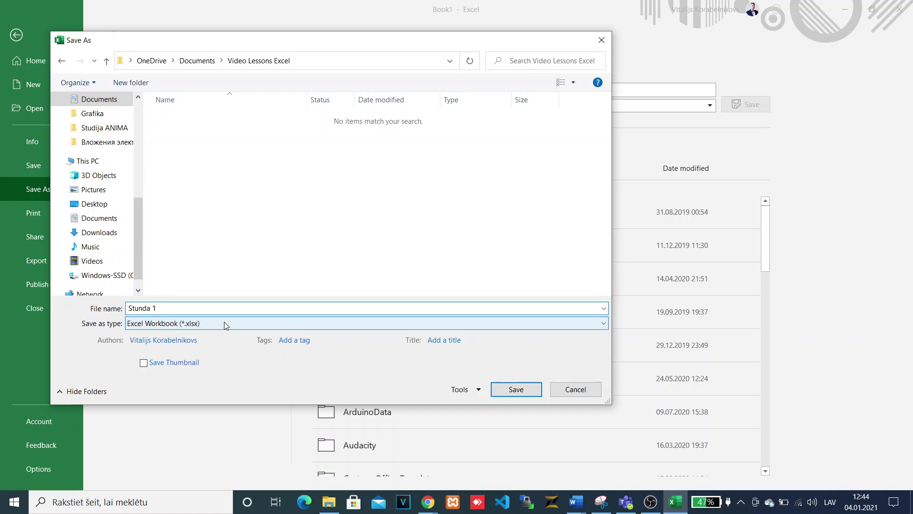
{"action": "left_click", "coordinate": [598, 325]}
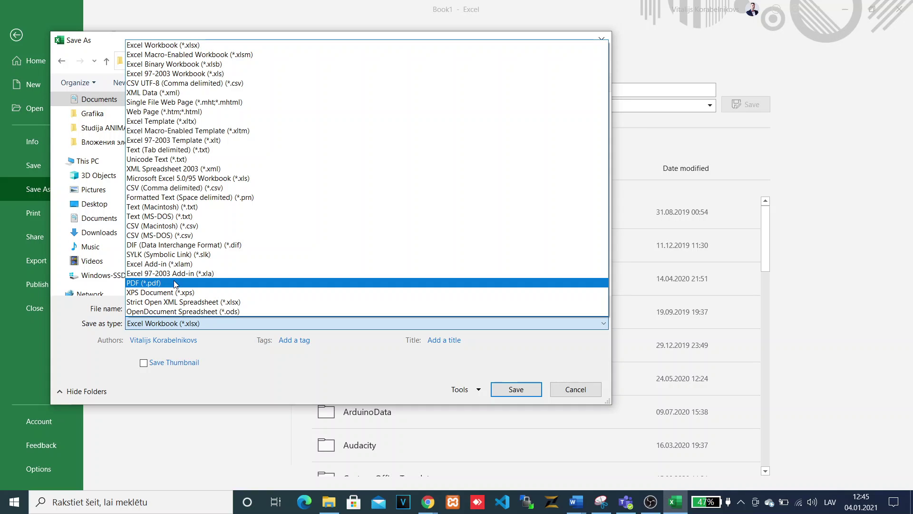
{"action": "key", "text": "Escape"}
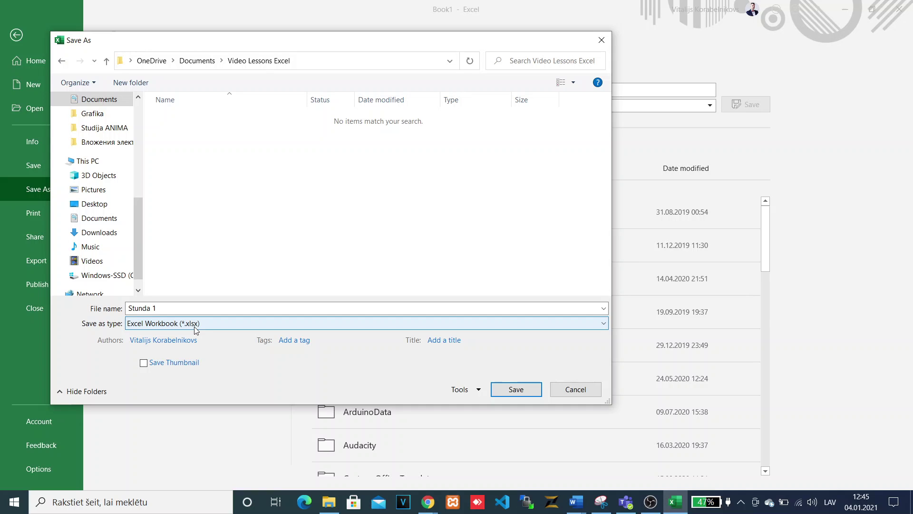
{"action": "left_click", "coordinate": [515, 390]}
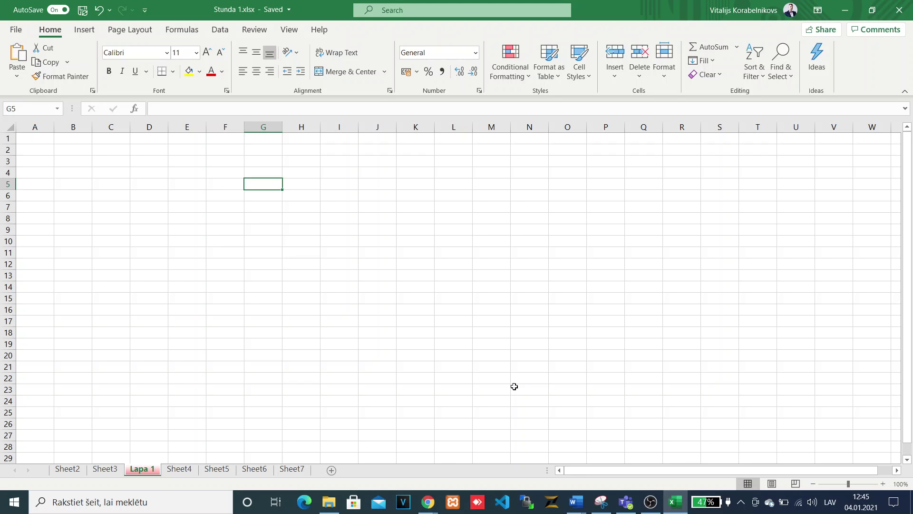
Step: Switch the Lapa 1 sheet to Page Layout view, select A1:E10 and examine how the sheet divides into pages
{"action": "left_click", "coordinate": [119, 181]}
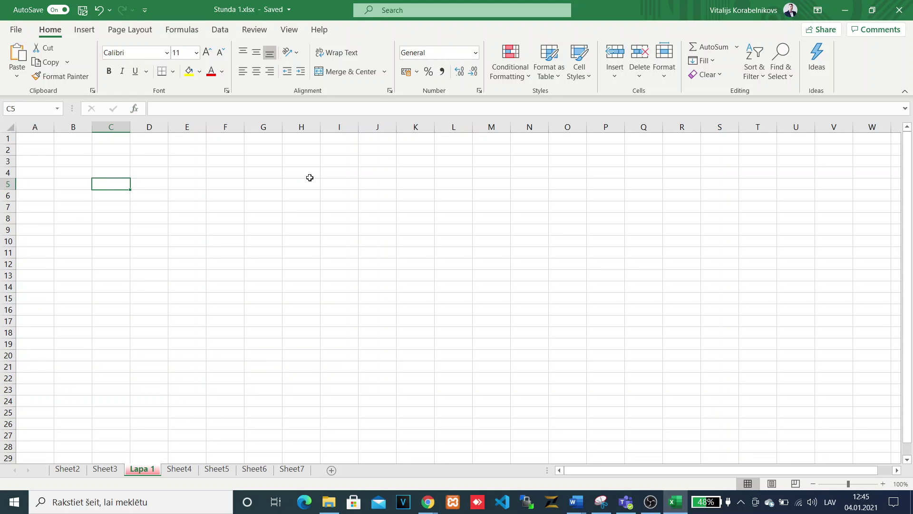
{"action": "left_click", "coordinate": [772, 483]}
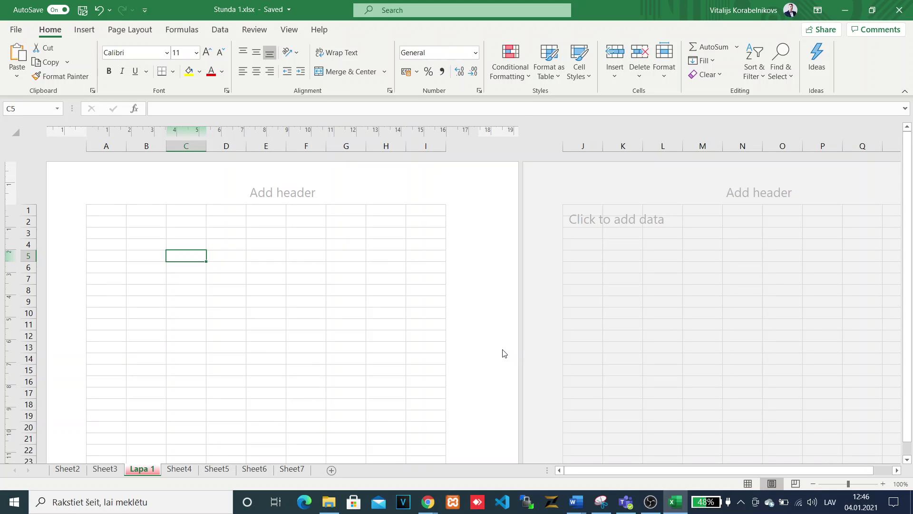
{"action": "left_click_drag", "start_coordinate": [95, 211], "coordinate": [259, 313]}
{"action": "scroll", "coordinate": [435, 329], "scroll_direction": "down", "scroll_amount": 13}
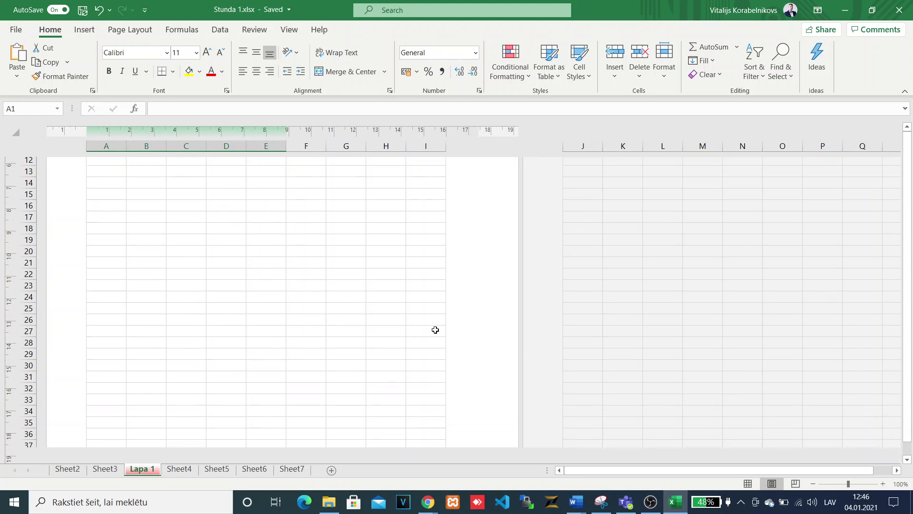
{"action": "scroll", "coordinate": [435, 330], "scroll_direction": "up", "scroll_amount": 13}
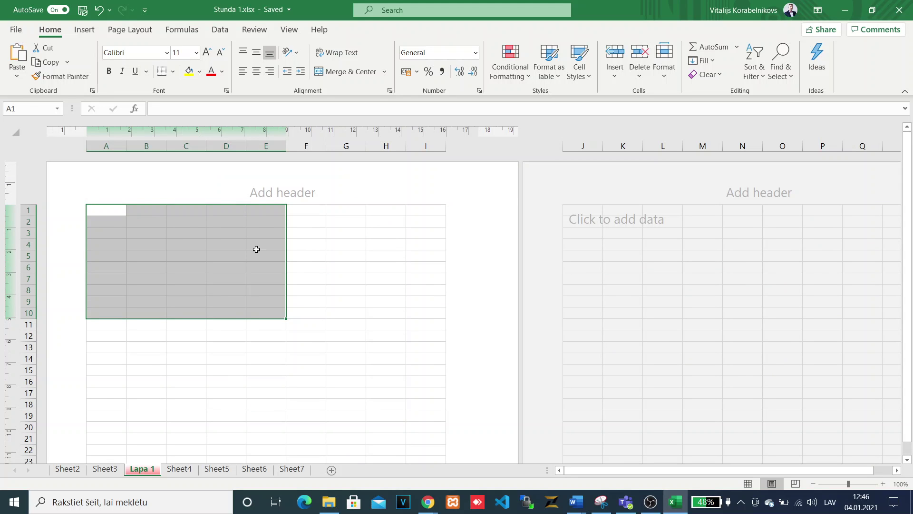
{"action": "scroll", "coordinate": [677, 261], "scroll_direction": "right", "scroll_amount": 10}
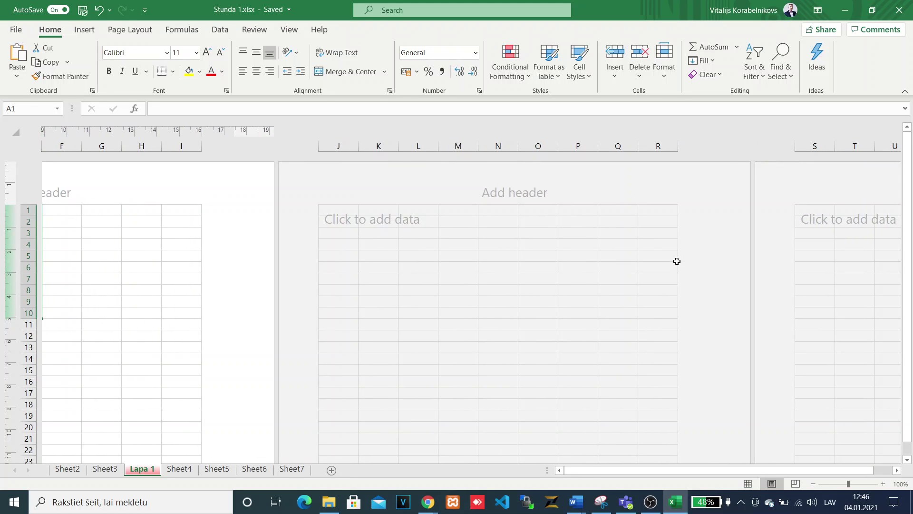
{"action": "scroll", "coordinate": [677, 262], "scroll_direction": "left", "scroll_amount": 10}
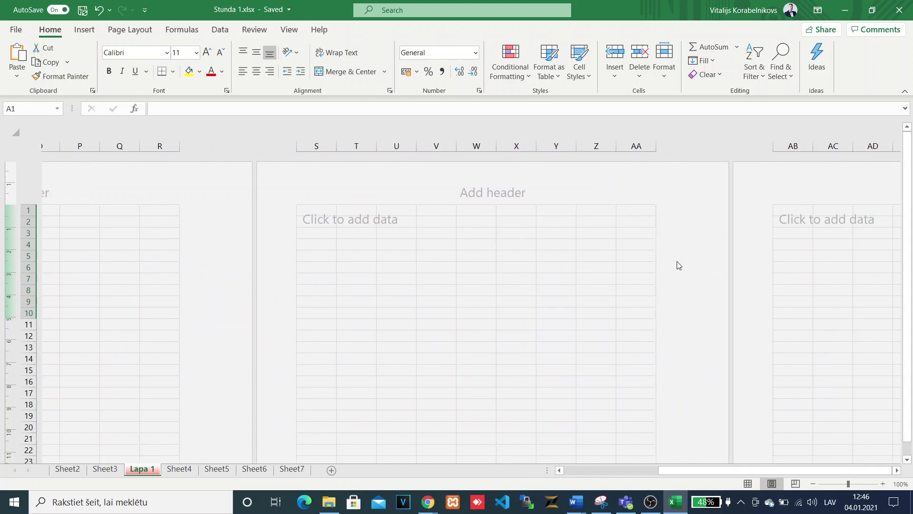
{"action": "scroll", "coordinate": [677, 261], "scroll_direction": "right", "scroll_amount": 2}
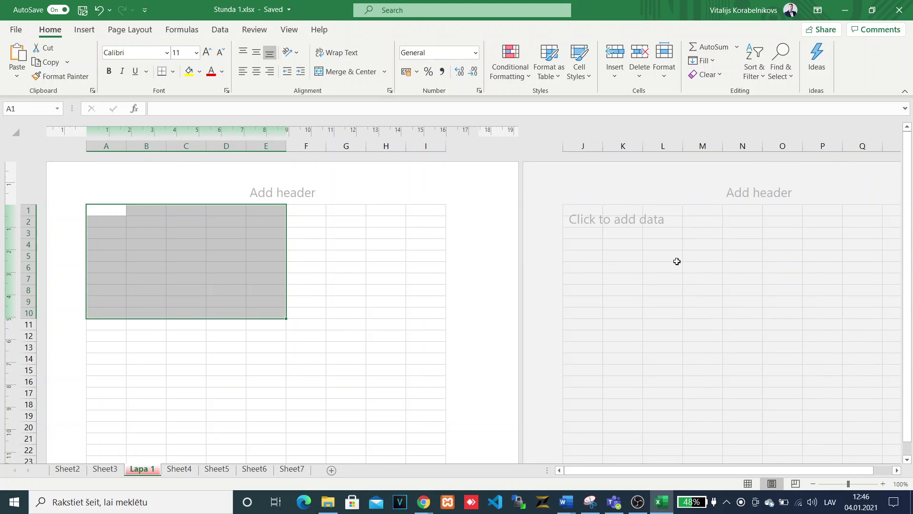
{"action": "scroll", "coordinate": [677, 261], "scroll_direction": "down", "scroll_amount": 20}
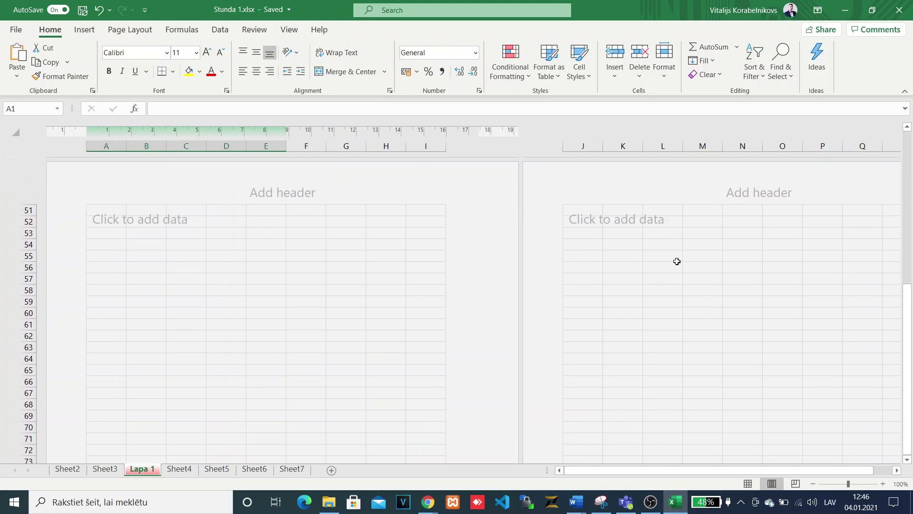
{"action": "scroll", "coordinate": [464, 371], "scroll_direction": "down", "scroll_amount": 12}
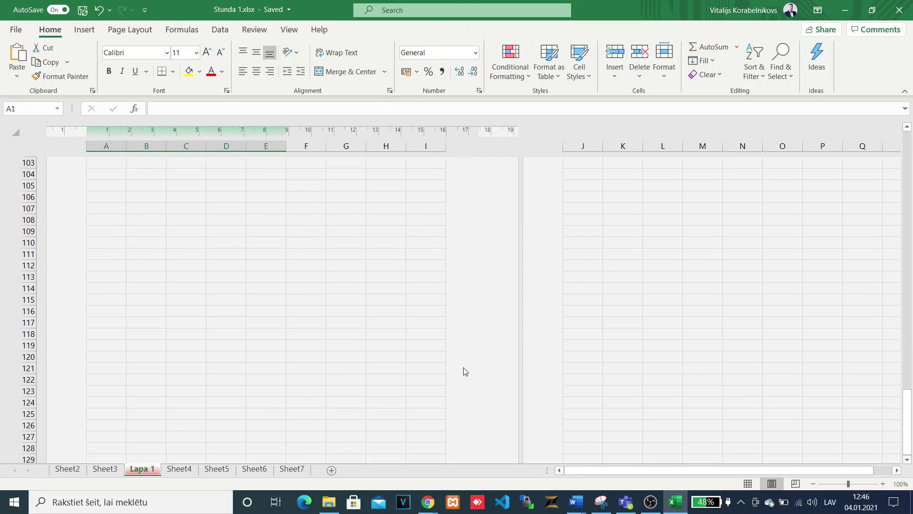
{"action": "scroll", "coordinate": [465, 372], "scroll_direction": "up", "scroll_amount": 6}
{"action": "scroll", "coordinate": [465, 371], "scroll_direction": "up", "scroll_amount": 20}
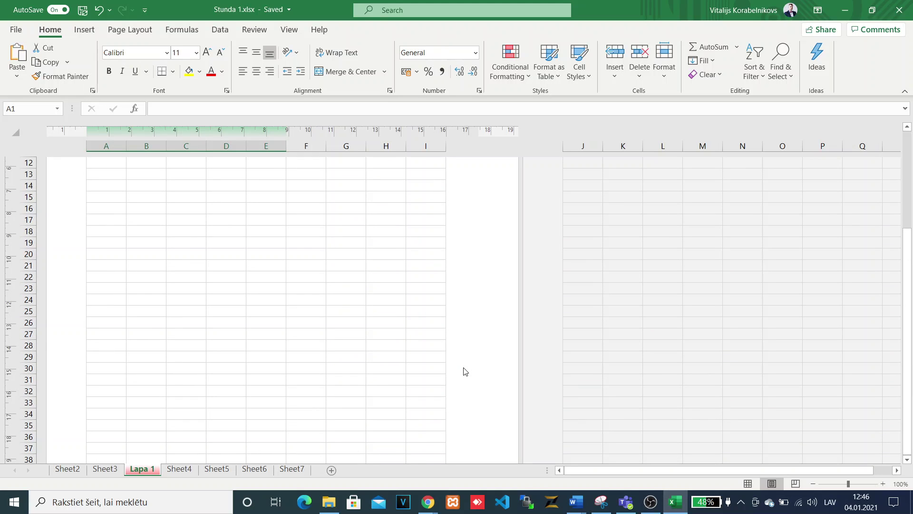
{"action": "scroll", "coordinate": [466, 372], "scroll_direction": "up", "scroll_amount": 4}
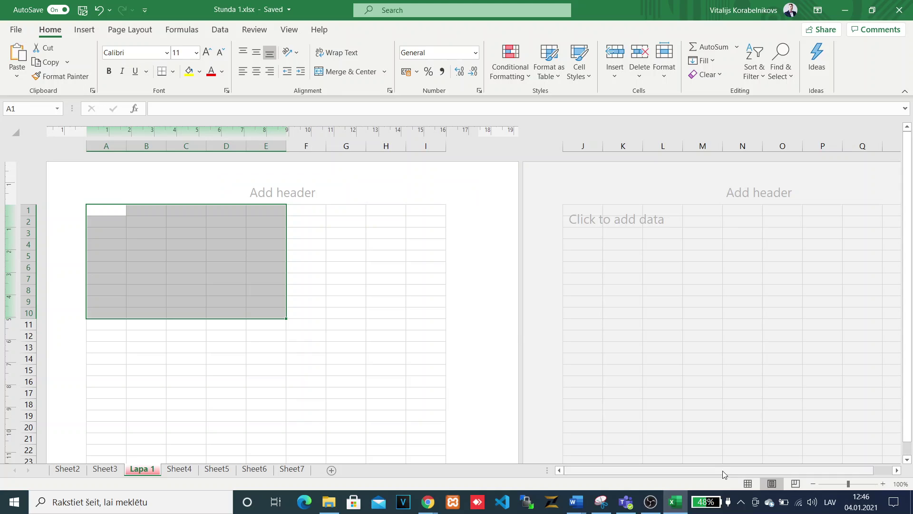
Step: Show the Lapa 1 sheet in Page Break Preview and inspect the empty area at 130% zoom
{"action": "left_click", "coordinate": [796, 484]}
{"action": "left_click", "coordinate": [147, 291]}
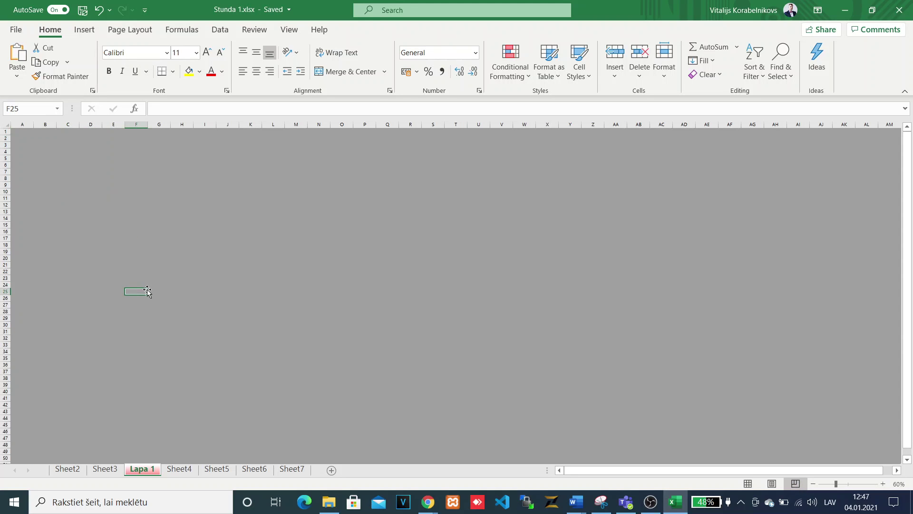
{"action": "scroll", "coordinate": [78, 215], "scroll_direction": "up", "scroll_amount": 7}
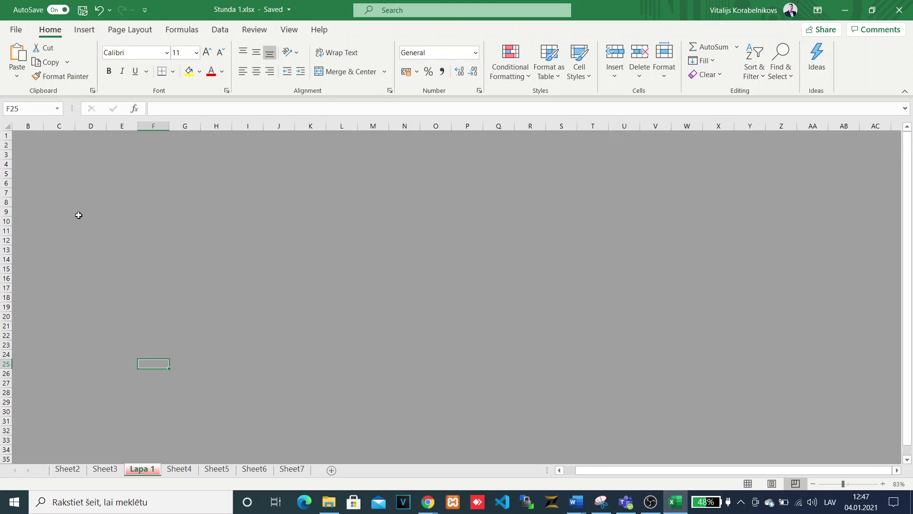
{"action": "scroll", "coordinate": [79, 215], "scroll_direction": "left", "scroll_amount": 2}
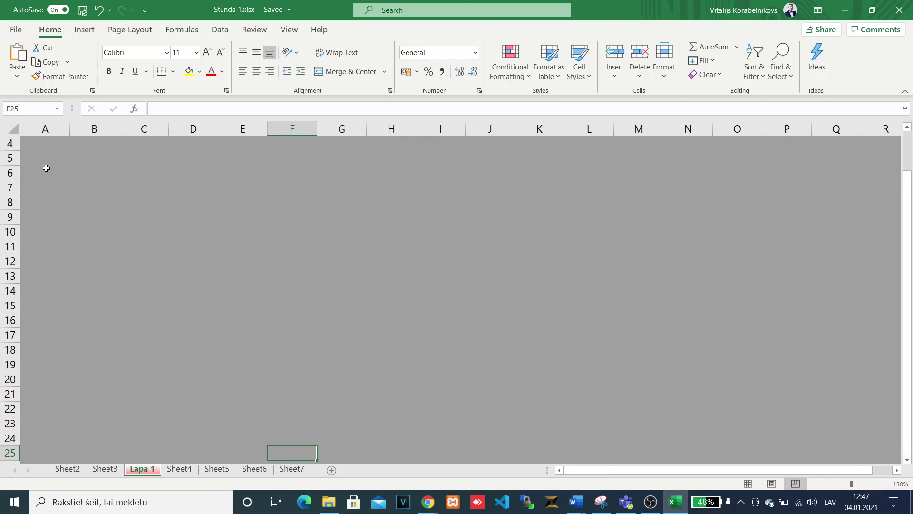
{"action": "scroll", "coordinate": [46, 169], "scroll_direction": "up", "scroll_amount": 1}
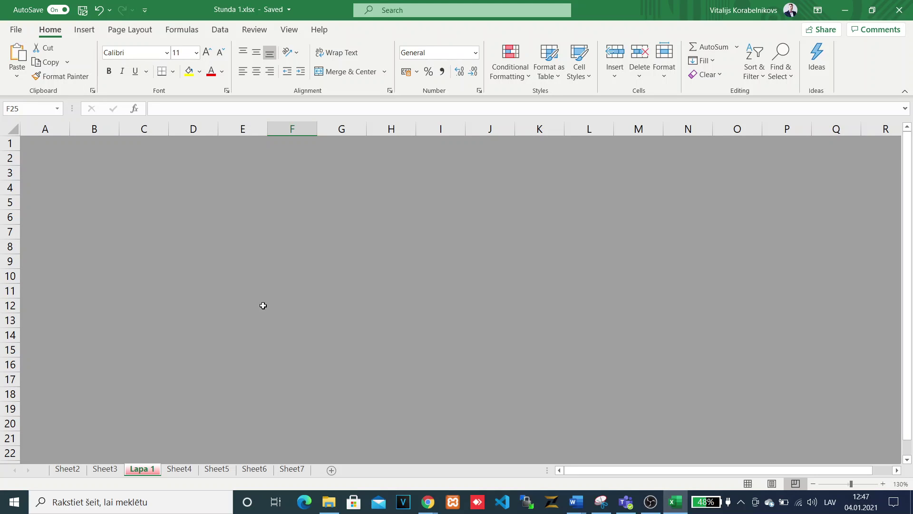
Step: Return the sheet to Normal view, set the zoom to 170% and select cell A1
{"action": "left_click", "coordinate": [747, 484]}
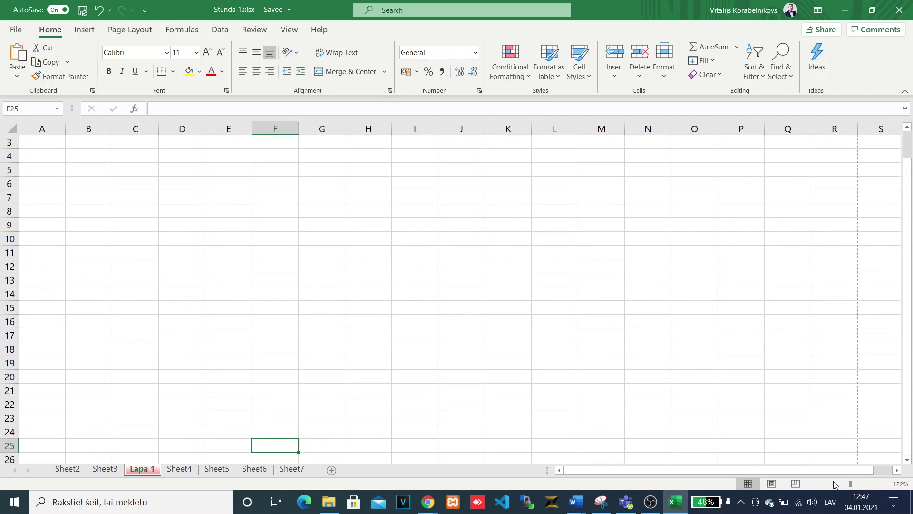
{"action": "mouse_move", "coordinate": [851, 485]}
{"action": "left_mouse_down"}
{"action": "mouse_move", "coordinate": [842, 485]}
{"action": "mouse_move", "coordinate": [856, 485]}
{"action": "left_mouse_up"}
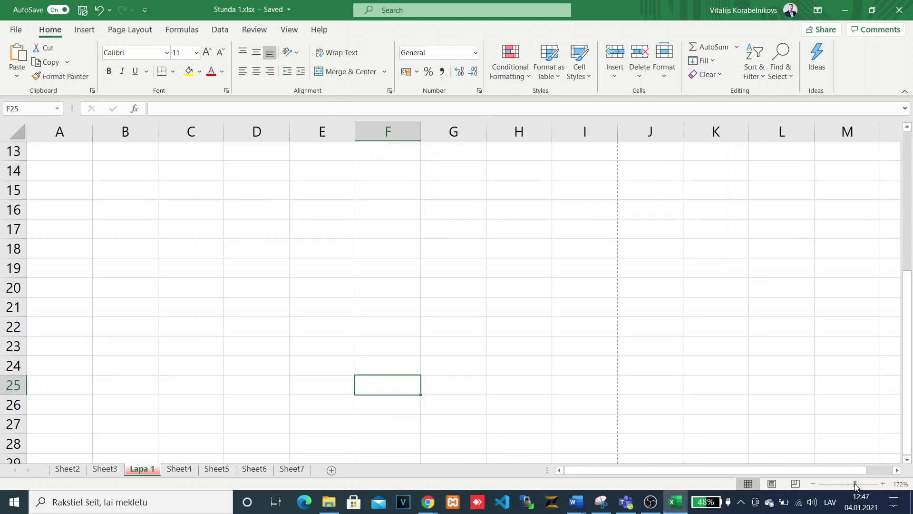
{"action": "left_click", "coordinate": [812, 484]}
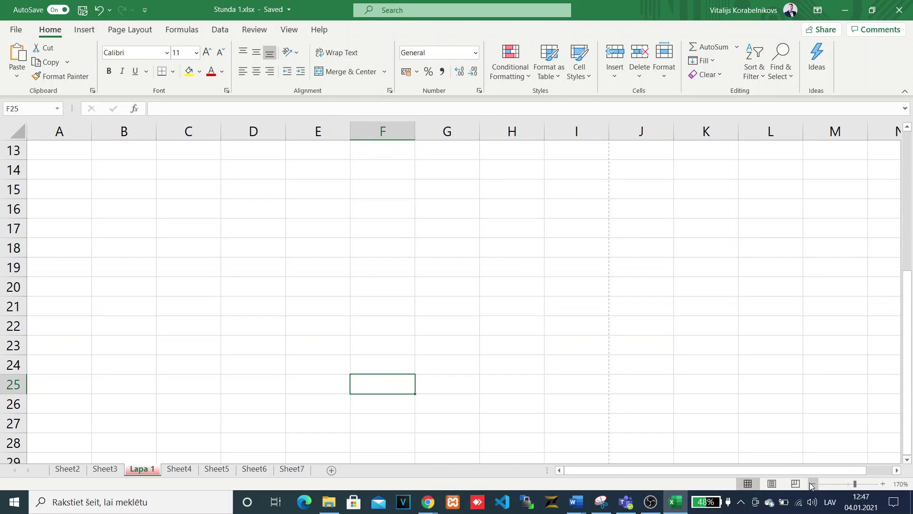
{"action": "left_click", "coordinate": [51, 156]}
{"action": "scroll", "coordinate": [50, 156], "scroll_direction": "up", "scroll_amount": 3}
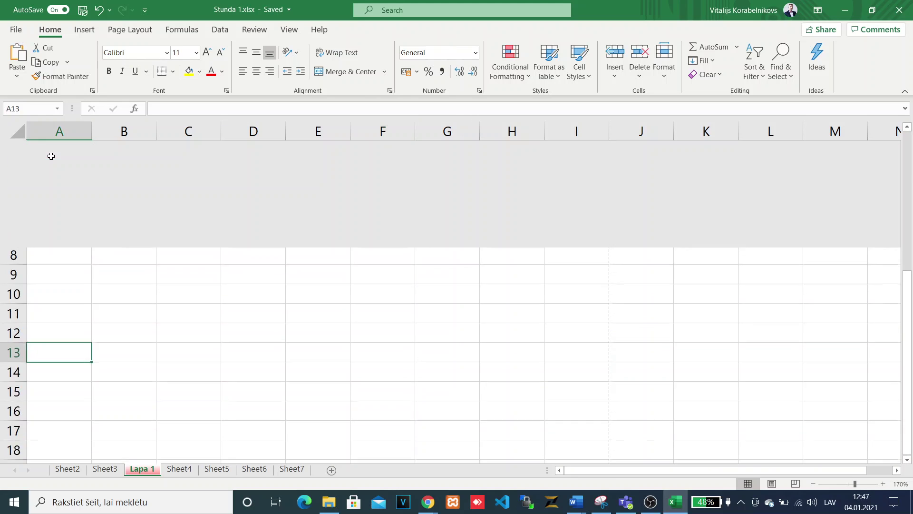
{"action": "left_click", "coordinate": [52, 148]}
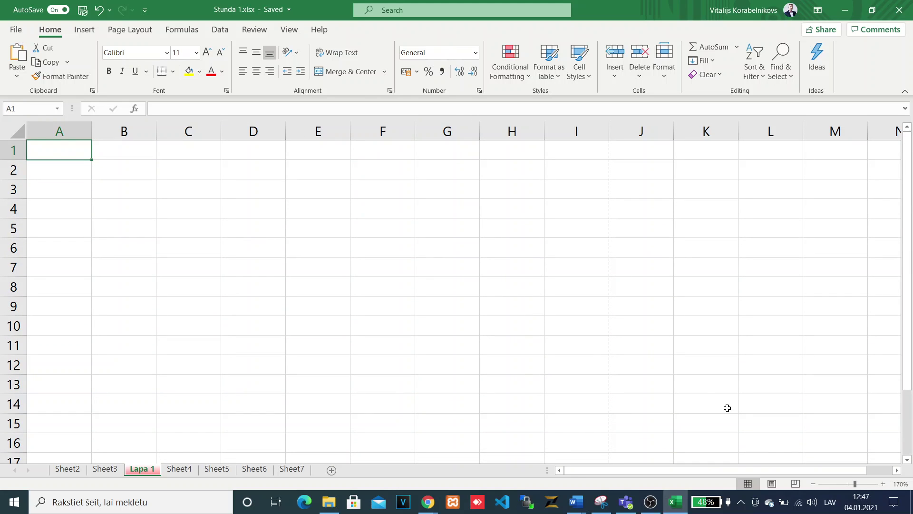
Step: Zoom the Lapa 1 worksheet out stepwise to 70%
{"action": "left_click", "coordinate": [814, 484]}
{"action": "left_click", "coordinate": [814, 484]}
{"action": "left_click", "coordinate": [814, 484]}
{"action": "left_click", "coordinate": [814, 484]}
{"action": "left_click", "coordinate": [814, 485]}
{"action": "left_click", "coordinate": [814, 484]}
{"action": "left_click", "coordinate": [814, 485]}
{"action": "left_click", "coordinate": [814, 484]}
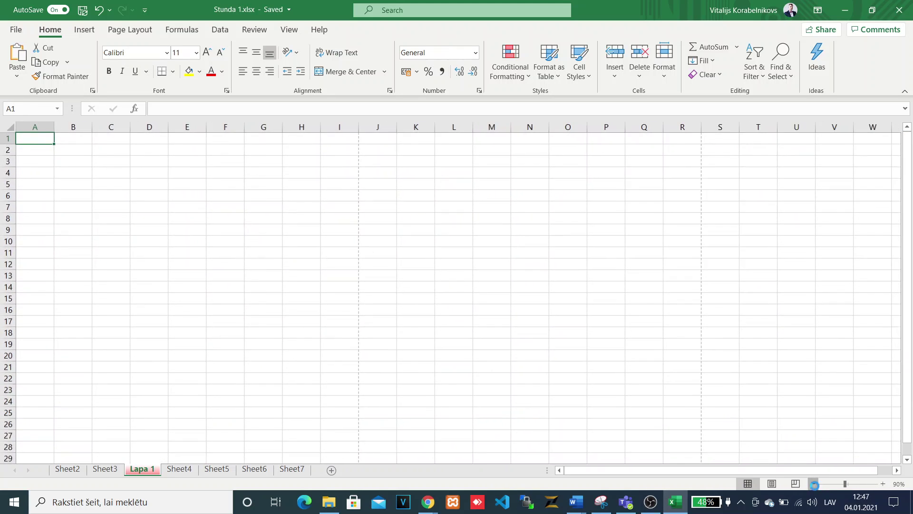
{"action": "left_click", "coordinate": [814, 484]}
{"action": "left_click", "coordinate": [814, 484]}
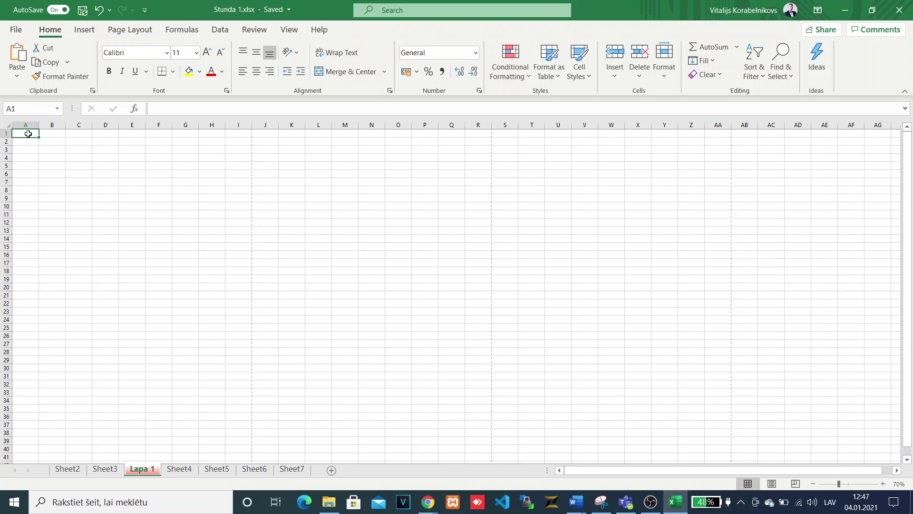
Step: Enter the sample text "jjkjh" in cell A1 and set its font size to 26
{"action": "type", "text": "jjkjh"}
{"action": "key", "text": "ctrl+Return"}
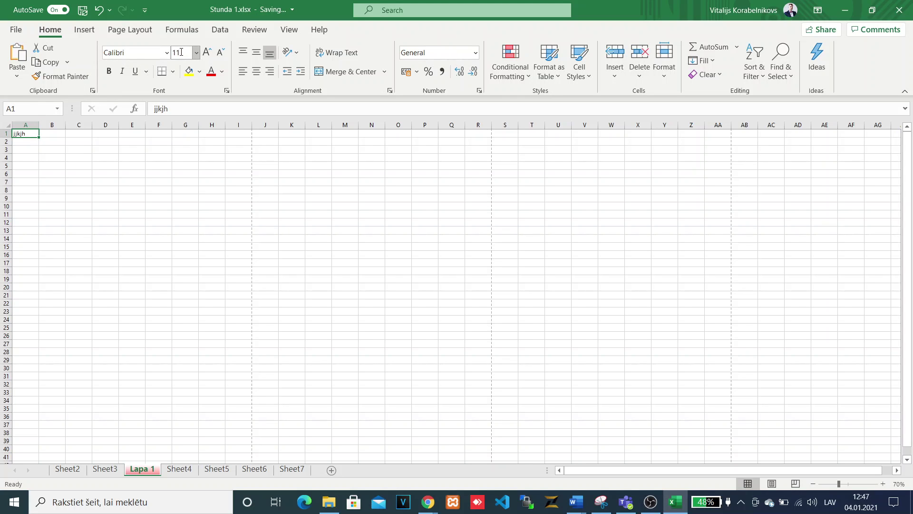
{"action": "left_click", "coordinate": [197, 57]}
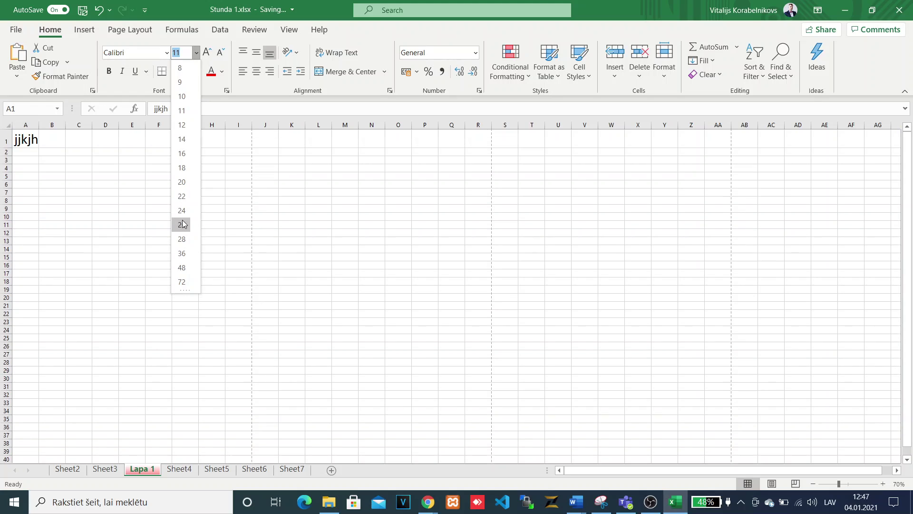
{"action": "left_click", "coordinate": [184, 222]}
{"action": "left_click", "coordinate": [63, 184]}
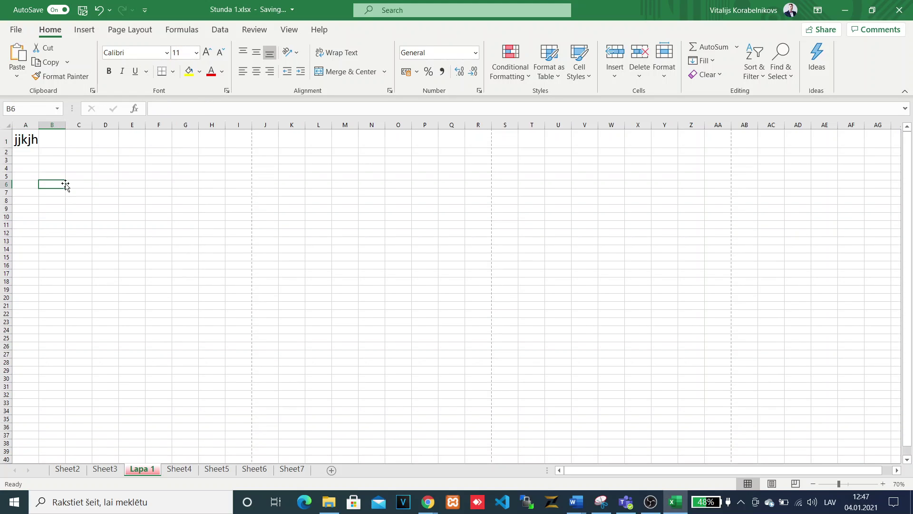
{"action": "left_click", "coordinate": [24, 139]}
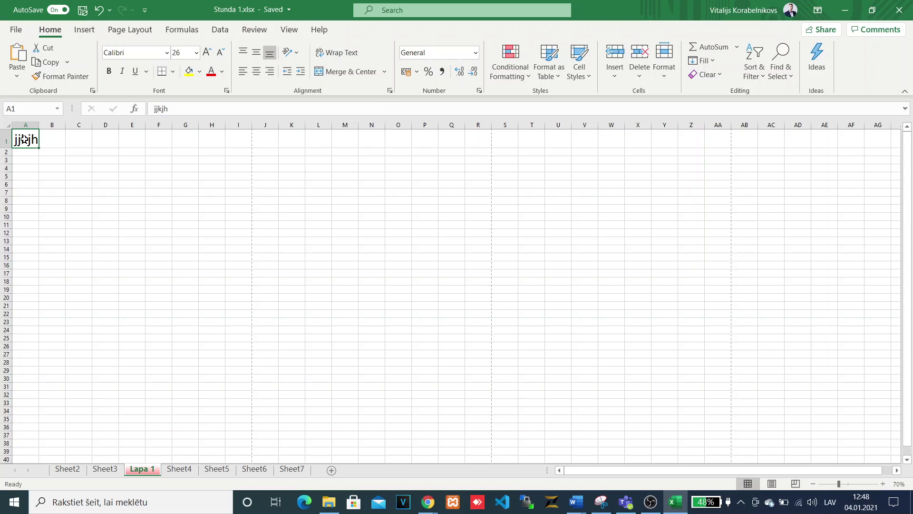
Step: Zoom the worksheet in stepwise to 210% and check the text in cell A1
{"action": "left_click", "coordinate": [884, 485]}
{"action": "left_click", "coordinate": [884, 484]}
{"action": "left_click", "coordinate": [884, 485]}
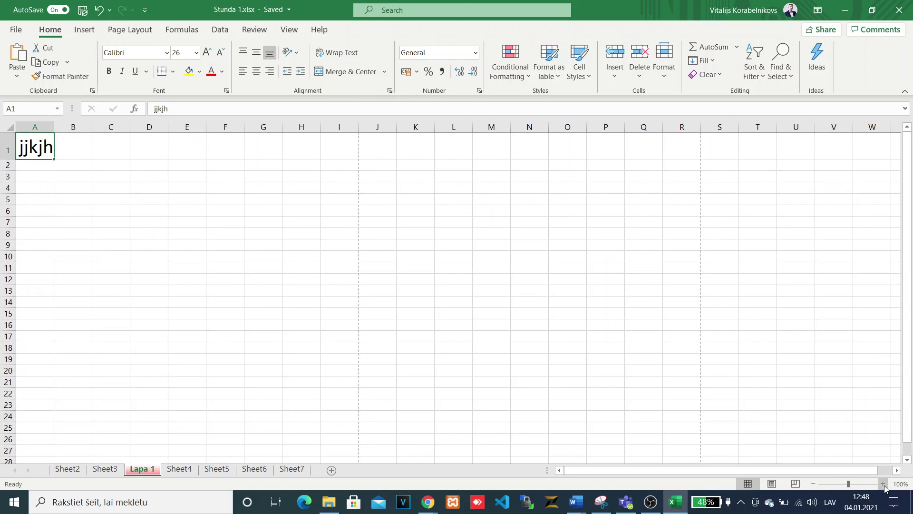
{"action": "double_click", "coordinate": [884, 484]}
{"action": "double_click", "coordinate": [883, 484]}
{"action": "double_click", "coordinate": [883, 484]}
{"action": "double_click", "coordinate": [884, 485]}
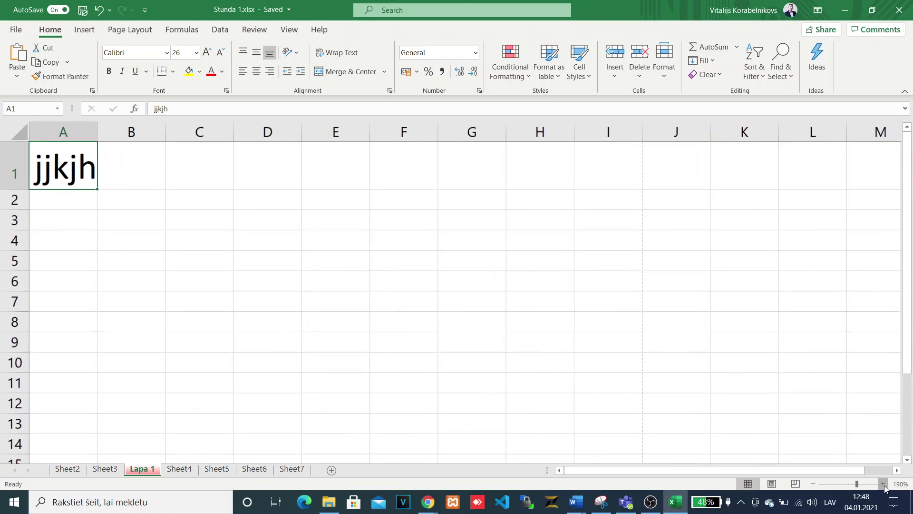
{"action": "double_click", "coordinate": [884, 484]}
{"action": "left_click", "coordinate": [883, 484]}
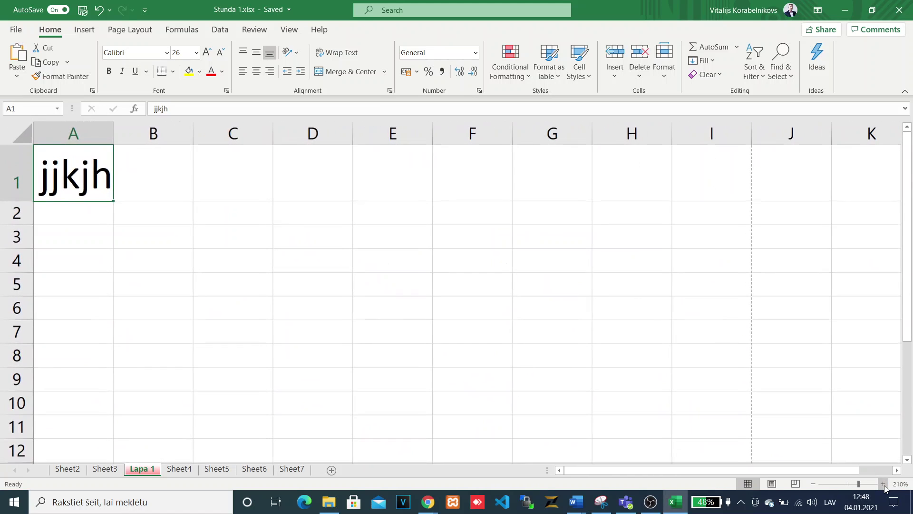
{"action": "left_click", "coordinate": [126, 216]}
{"action": "left_click", "coordinate": [85, 169]}
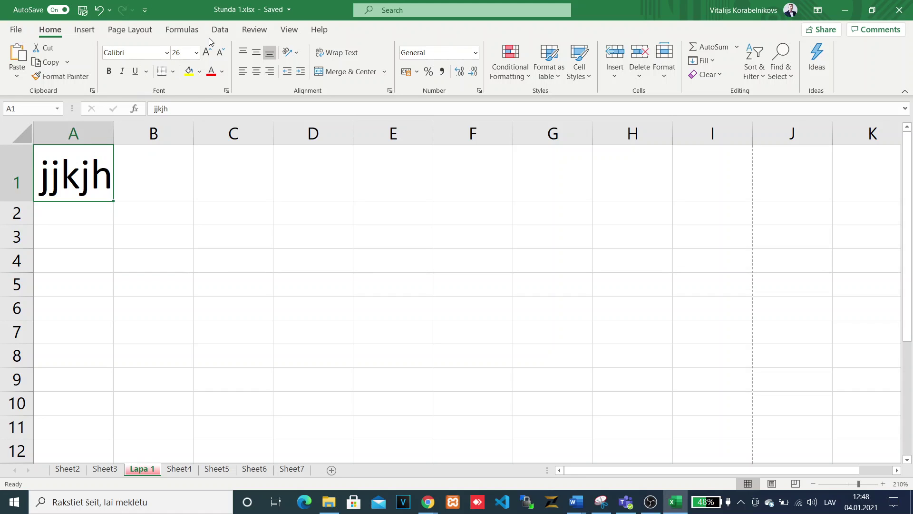
Step: Reduce the font size of the text in cell A1 stepwise to 11
{"action": "left_click", "coordinate": [222, 52]}
{"action": "left_click", "coordinate": [221, 52]}
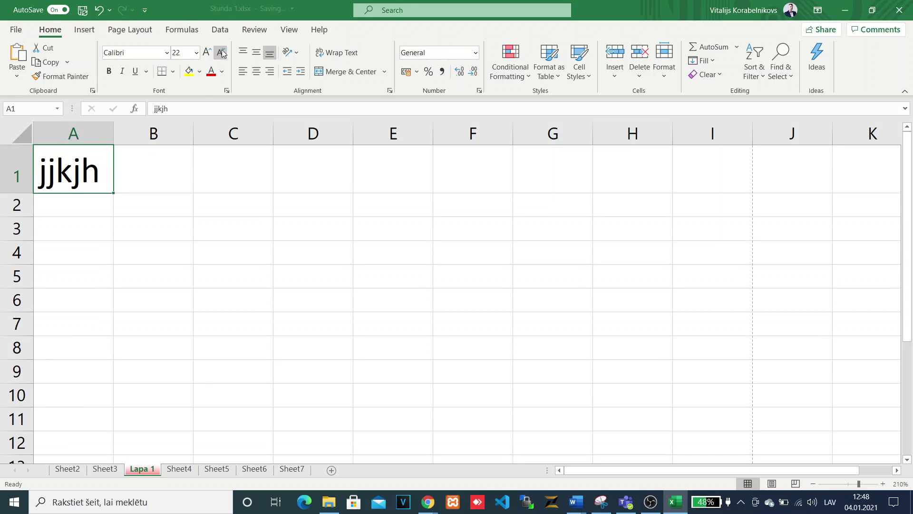
{"action": "left_click", "coordinate": [222, 52]}
{"action": "left_click", "coordinate": [222, 53]}
{"action": "left_click", "coordinate": [222, 52]}
{"action": "left_click", "coordinate": [222, 52]}
{"action": "left_click", "coordinate": [222, 52]}
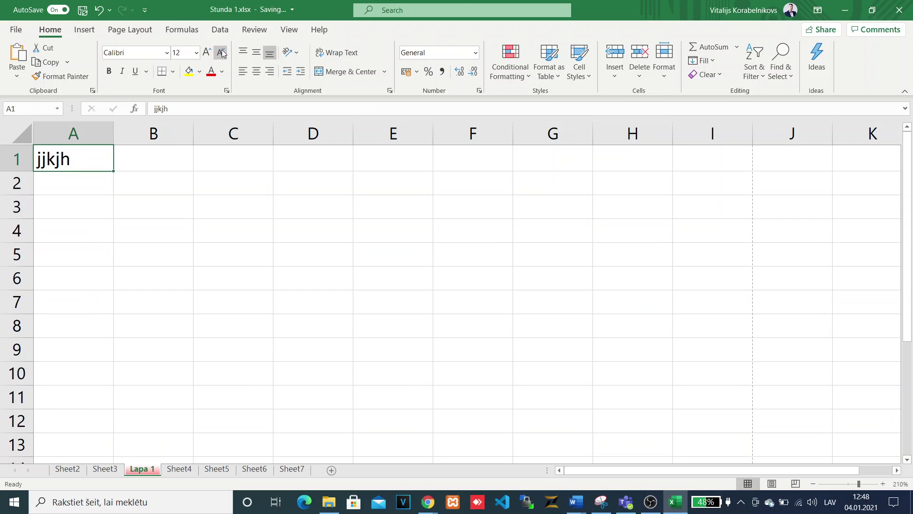
{"action": "left_click", "coordinate": [222, 52]}
{"action": "left_click", "coordinate": [116, 222]}
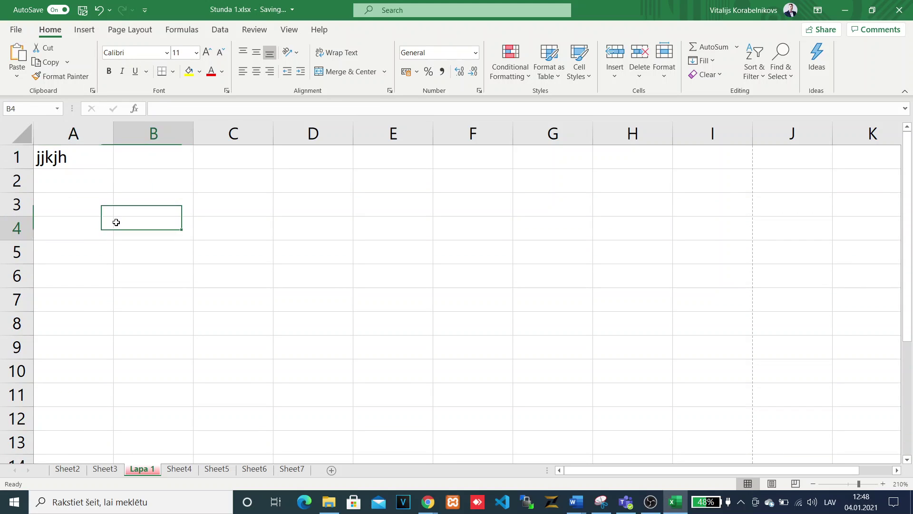
Step: Delete the sample text from cell A1 and select cell A3
{"action": "left_click", "coordinate": [84, 160]}
{"action": "key", "text": "Delete"}
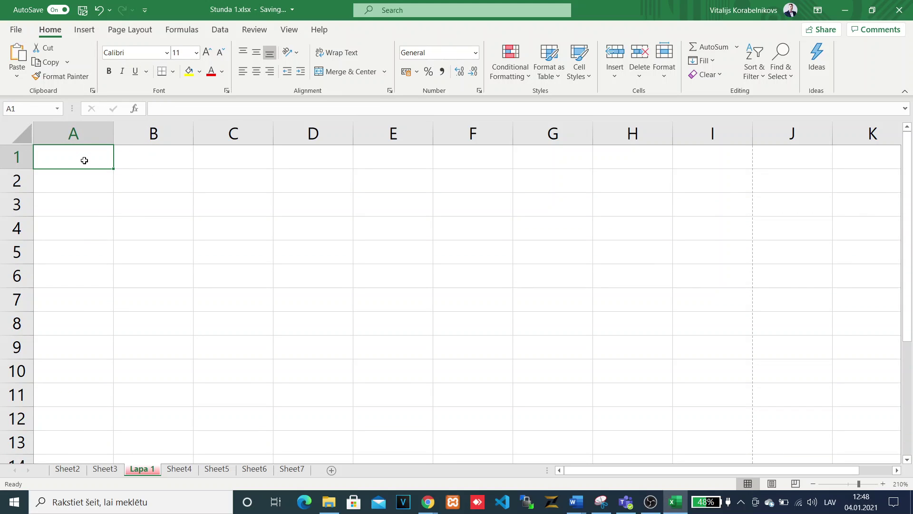
{"action": "left_click", "coordinate": [157, 205]}
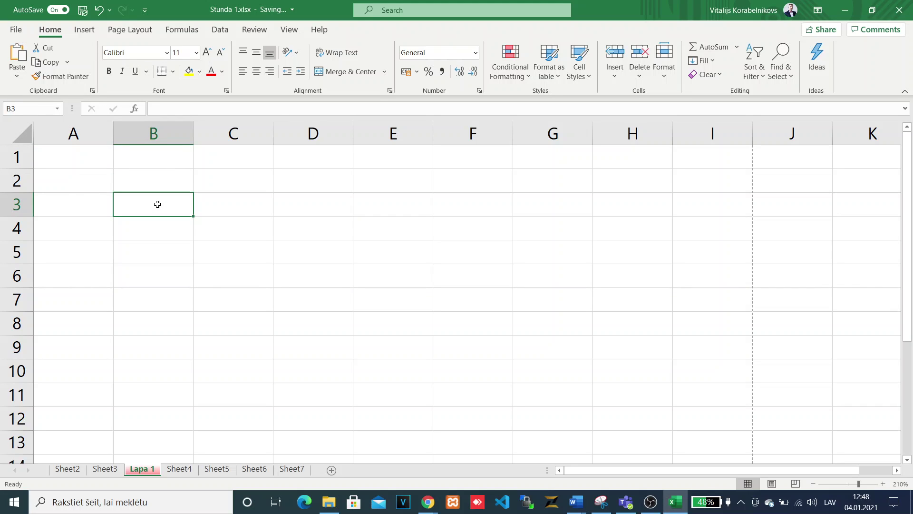
{"action": "left_click", "coordinate": [83, 203]}
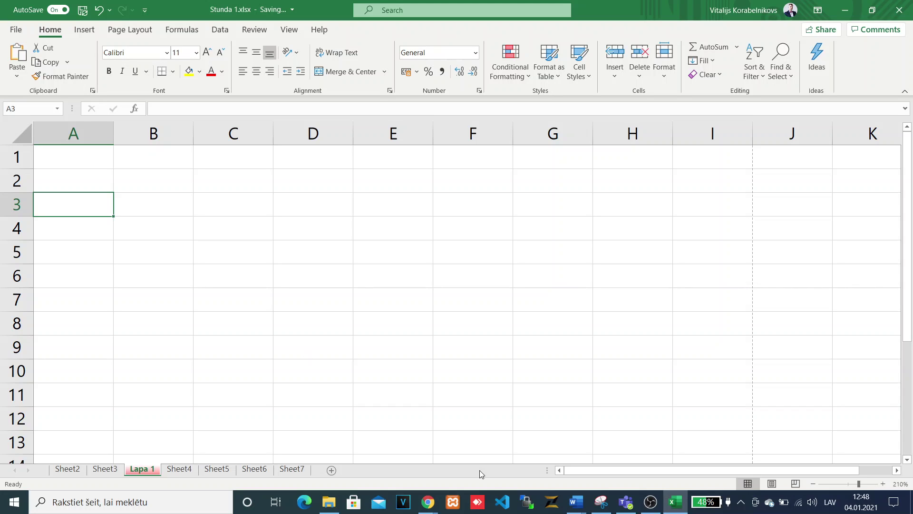
{"action": "left_click", "coordinate": [745, 508]}
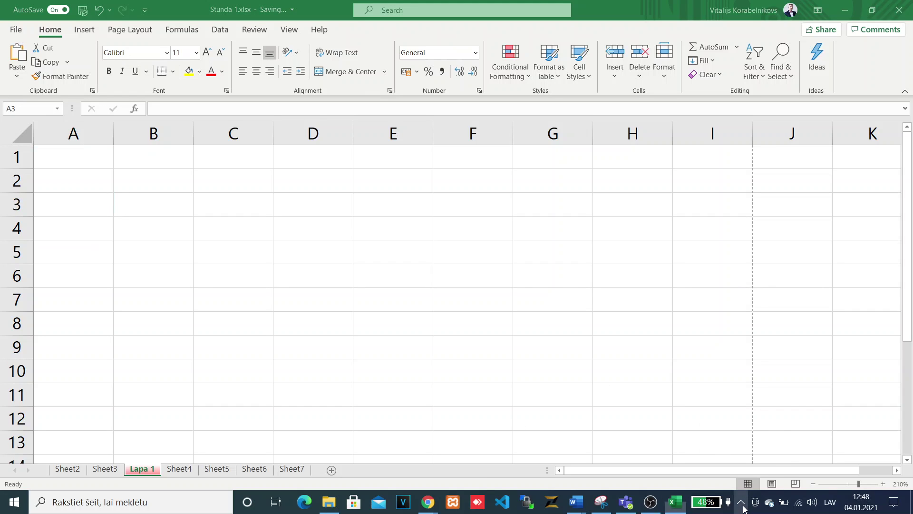
{"action": "right_click", "coordinate": [765, 455]}
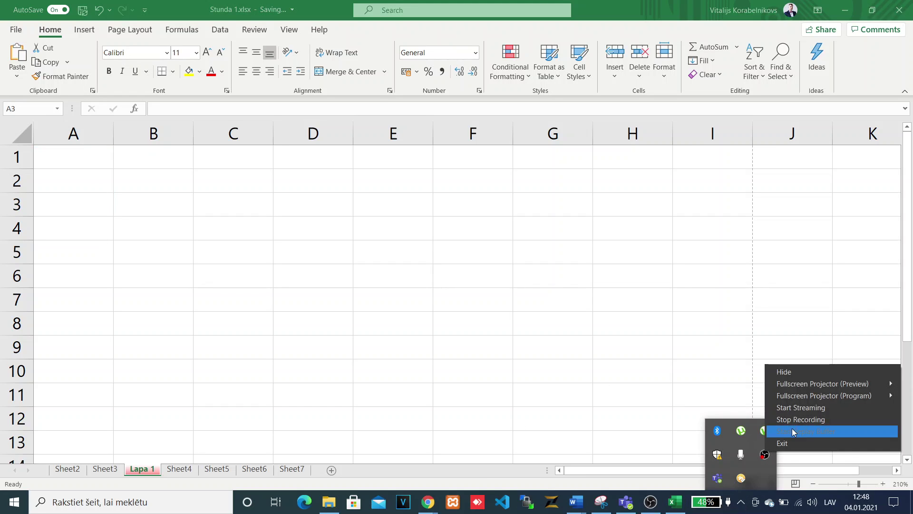